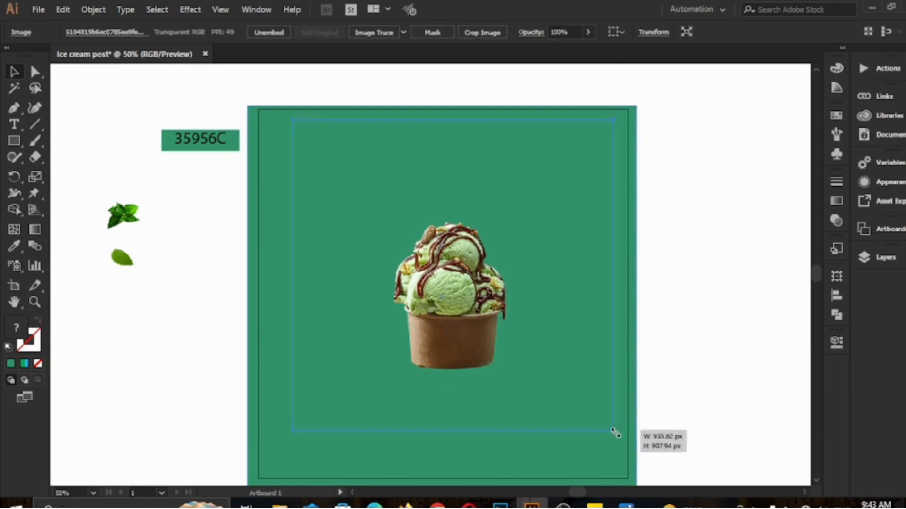
Show the rulers and place two vertical and two horizontal guides as margins just inside the artboard's edges
{"action": "key", "text": "ctrl+r"}
{"action": "left_click_drag", "start_coordinate": [81, 150], "coordinate": [270, 162]}
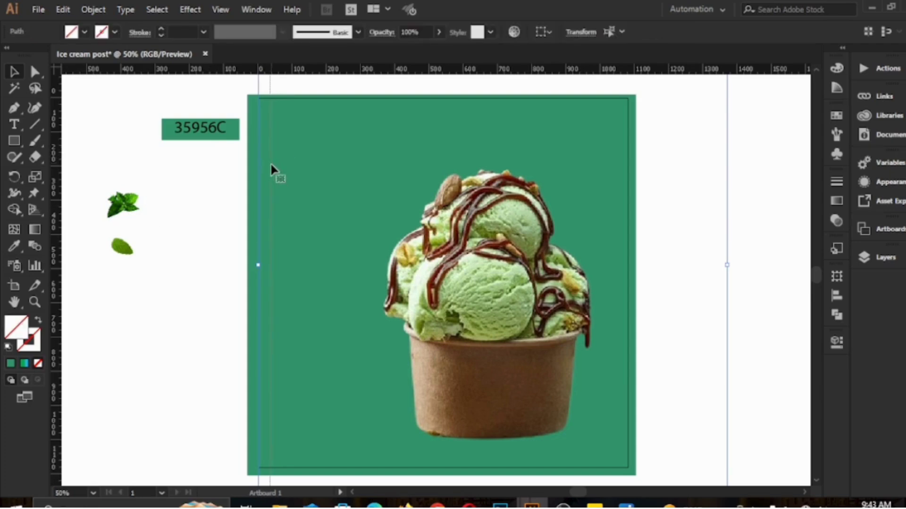
{"action": "left_click_drag", "start_coordinate": [56, 184], "coordinate": [617, 222]}
{"action": "left_click_drag", "start_coordinate": [413, 71], "coordinate": [416, 102]}
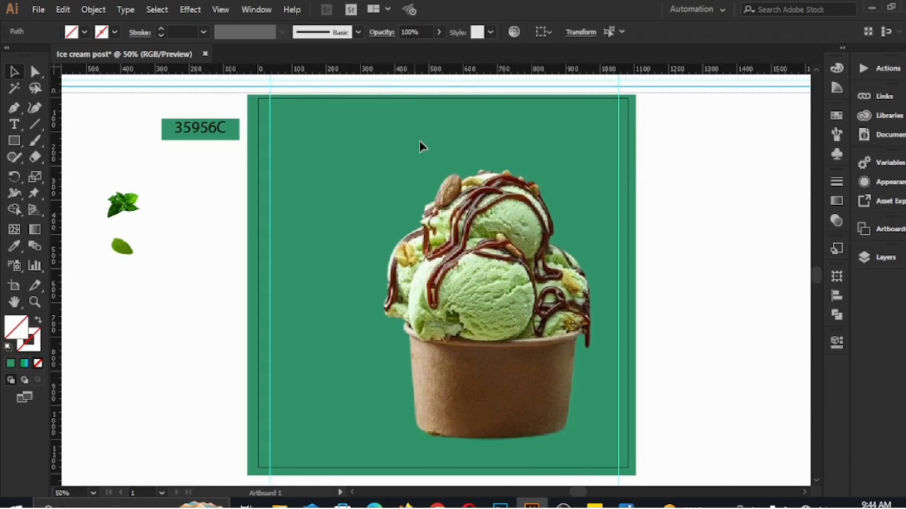
{"action": "left_click_drag", "start_coordinate": [420, 147], "coordinate": [462, 461]}
{"action": "left_click_drag", "start_coordinate": [443, 87], "coordinate": [443, 109]}
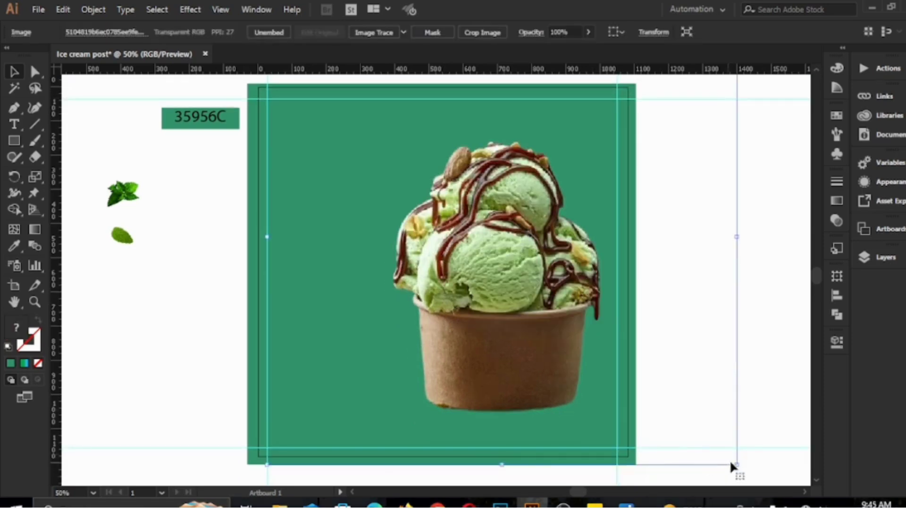
Scale the ice cream image down slightly and reposition it right of centre on the green artboard
{"action": "left_click_drag", "start_coordinate": [736, 464], "coordinate": [695, 427]}
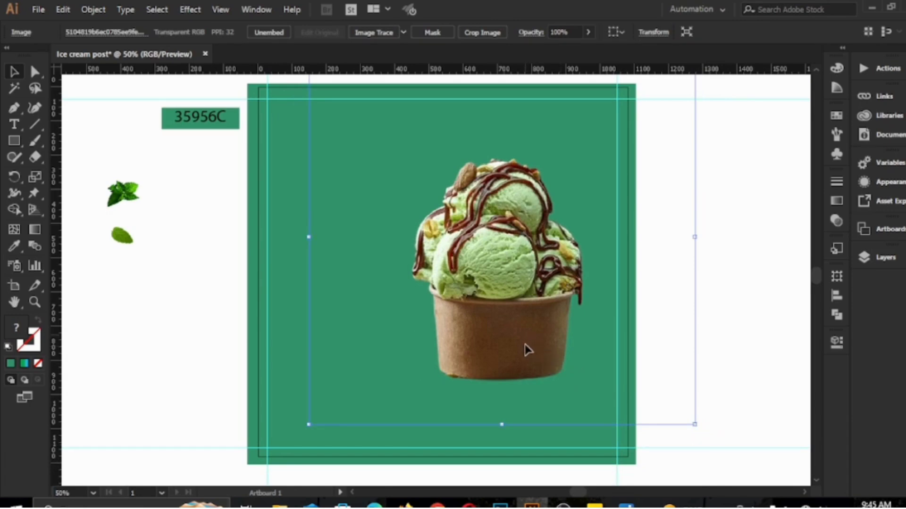
{"action": "left_click_drag", "start_coordinate": [526, 348], "coordinate": [528, 351]}
{"action": "mouse_move", "coordinate": [509, 319]}
{"action": "left_mouse_down"}
{"action": "mouse_move", "coordinate": [516, 325]}
{"action": "mouse_move", "coordinate": [493, 325]}
{"action": "left_mouse_up"}
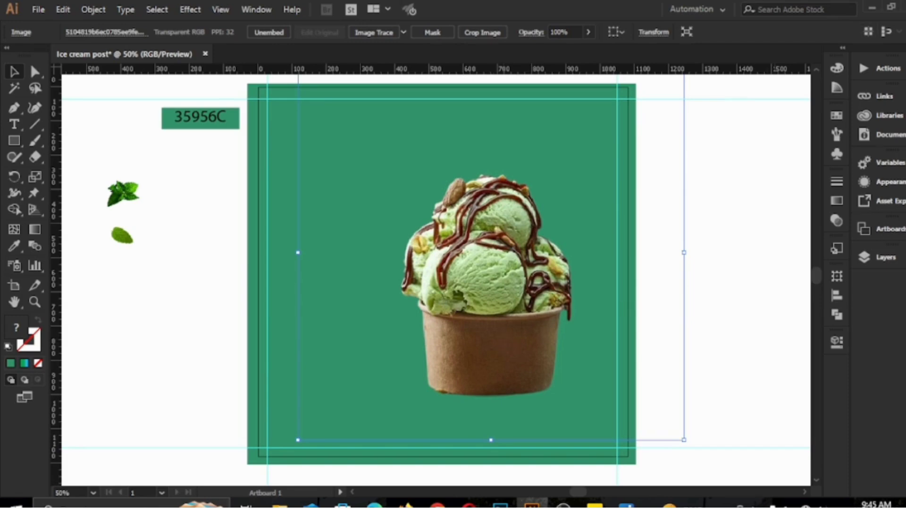
Place the mint sprig from the pasteboard just above the ice cream scoops and enlarge it
{"action": "left_click_drag", "start_coordinate": [123, 194], "coordinate": [528, 243]}
{"action": "left_click_drag", "start_coordinate": [460, 154], "coordinate": [486, 175]}
{"action": "key", "text": "ctrl+z"}
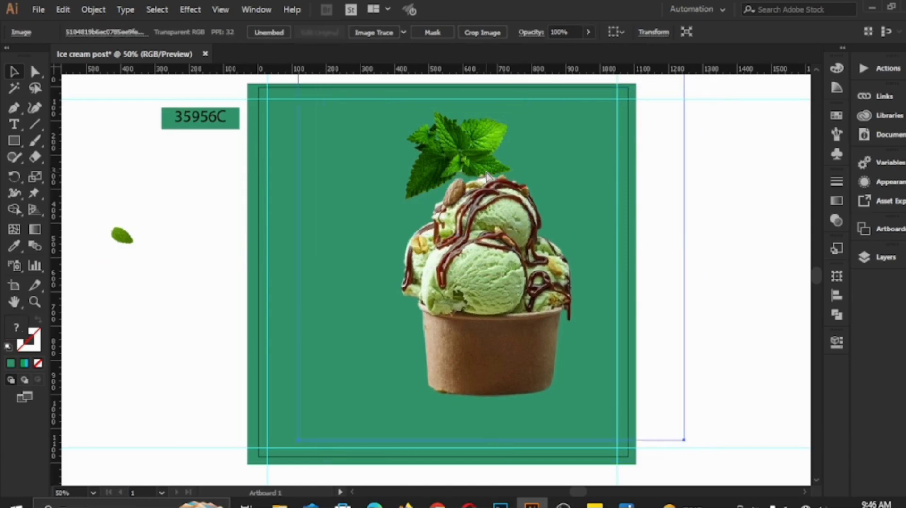
{"action": "left_click", "coordinate": [874, 258]}
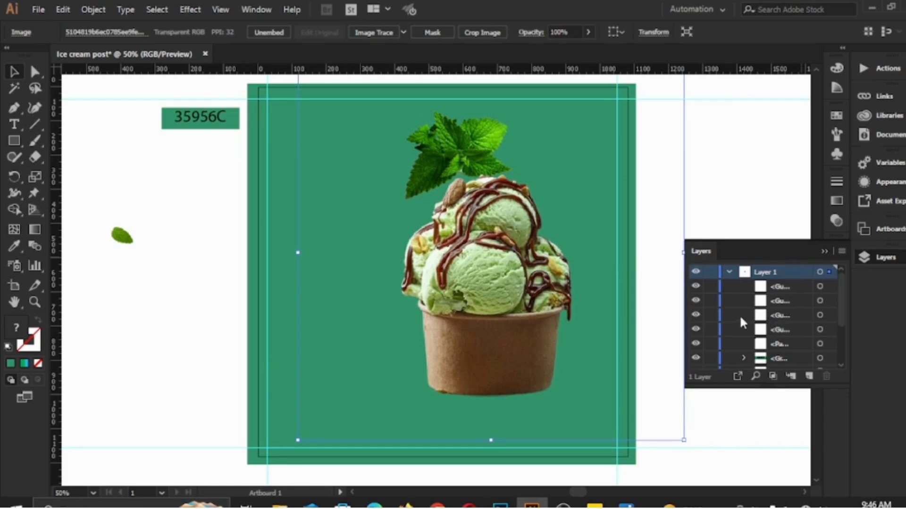
{"action": "scroll", "coordinate": [763, 329], "scroll_direction": "down", "scroll_amount": 1}
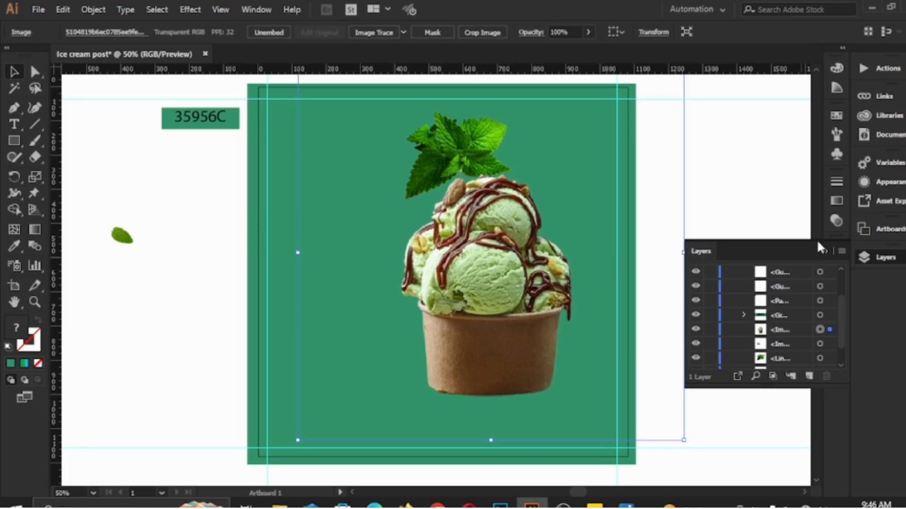
{"action": "left_click", "coordinate": [823, 250]}
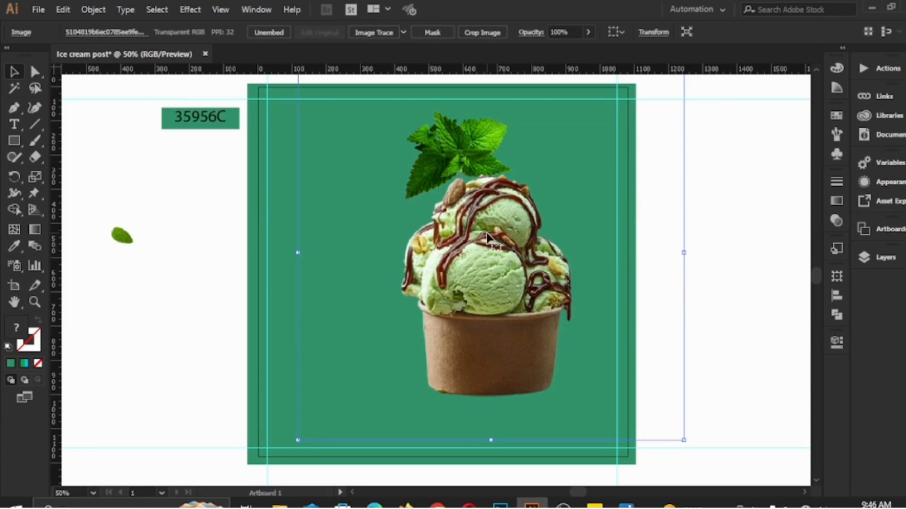
{"action": "left_click_drag", "start_coordinate": [470, 164], "coordinate": [480, 174]}
{"action": "key", "text": "ctrl+z"}
Reorder the ice cream image in the layer stack so it sits below the mint sprig, directly above the background rectangle
{"action": "left_click", "coordinate": [869, 260]}
{"action": "scroll", "coordinate": [755, 330], "scroll_direction": "down", "scroll_amount": 2}
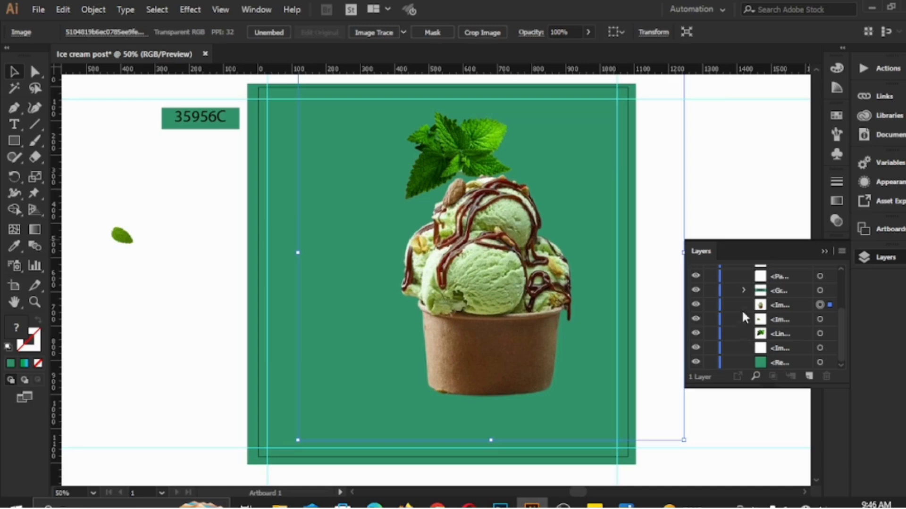
{"action": "scroll", "coordinate": [741, 304], "scroll_direction": "up", "scroll_amount": 3}
{"action": "scroll", "coordinate": [759, 311], "scroll_direction": "down", "scroll_amount": 2}
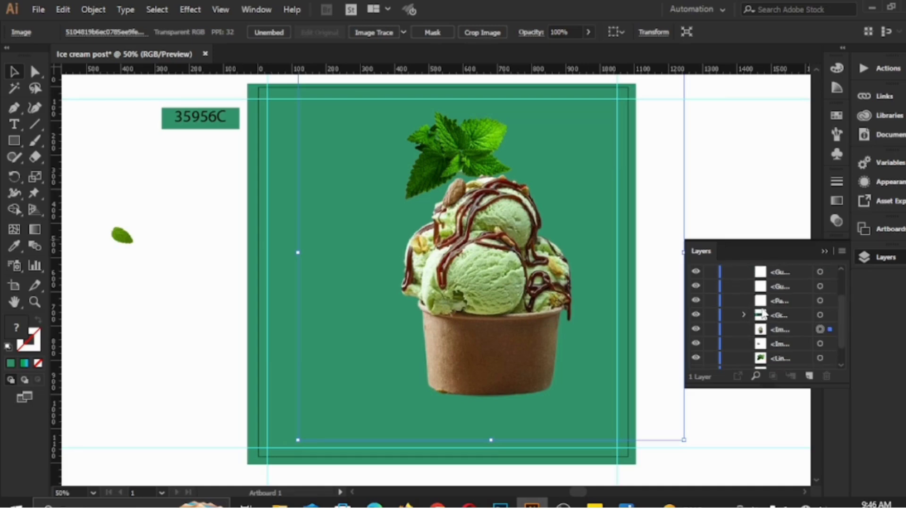
{"action": "left_click", "coordinate": [767, 331]}
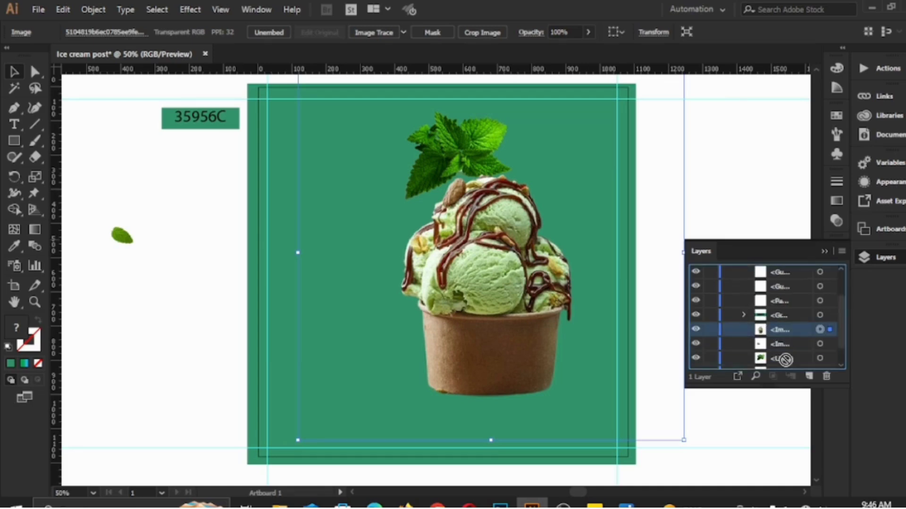
{"action": "scroll", "coordinate": [783, 354], "scroll_direction": "down", "scroll_amount": 1}
{"action": "left_click_drag", "start_coordinate": [785, 355], "coordinate": [783, 354]}
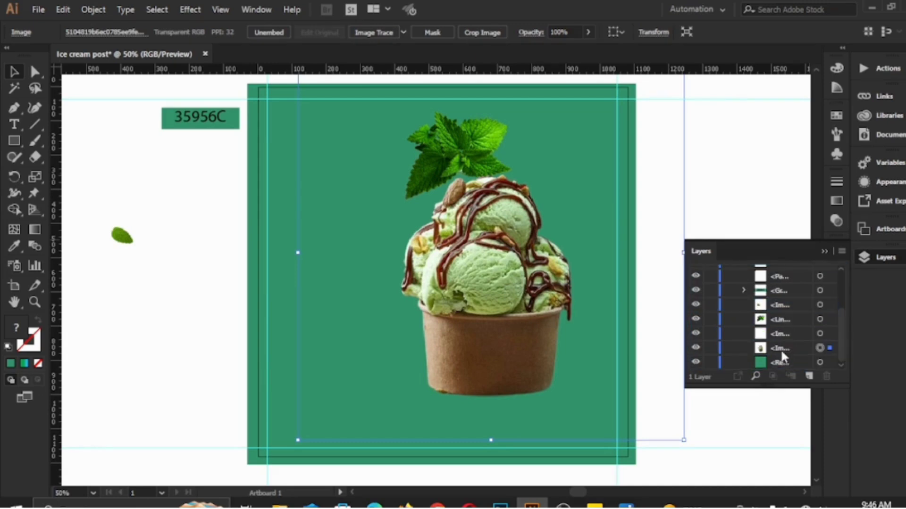
Send the mint sprig behind the ice cream, enlarge it slightly and position its leaves around the upper-left of the scoops
{"action": "left_click_drag", "start_coordinate": [464, 181], "coordinate": [480, 204]}
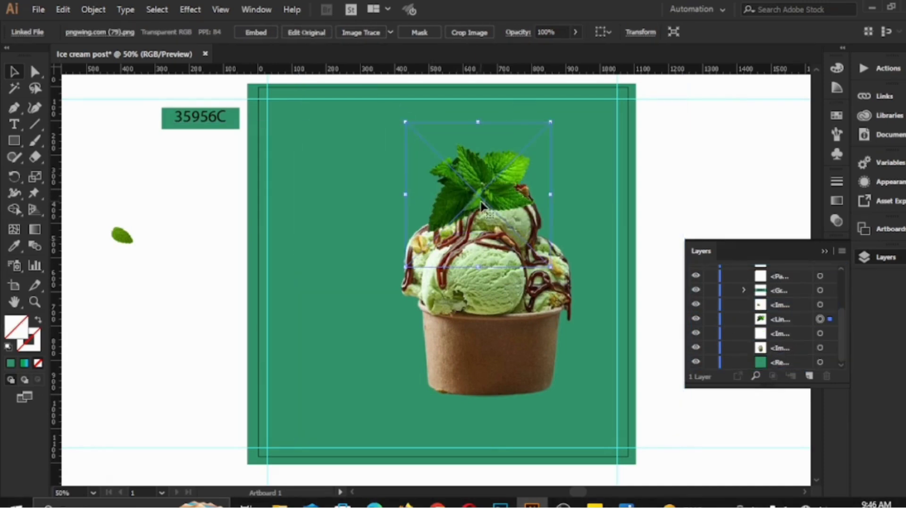
{"action": "left_click_drag", "start_coordinate": [794, 323], "coordinate": [764, 325]}
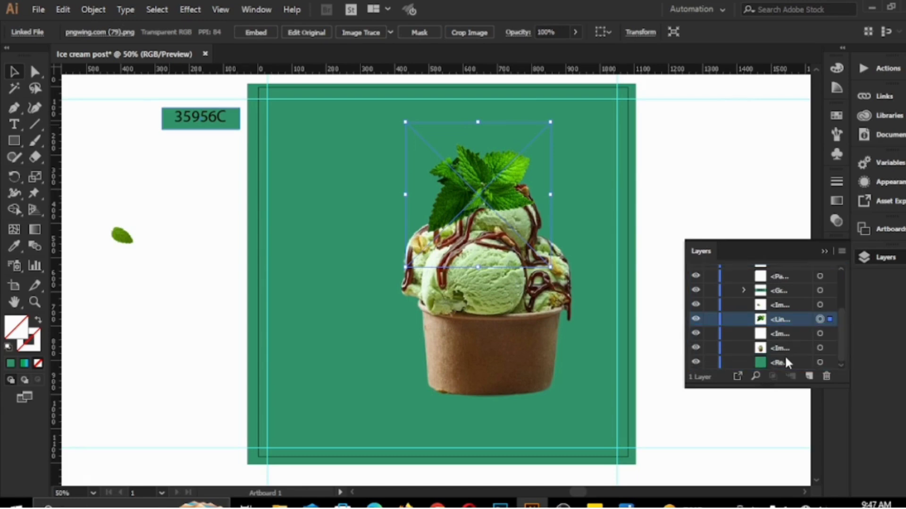
{"action": "left_click_drag", "start_coordinate": [785, 357], "coordinate": [784, 355]}
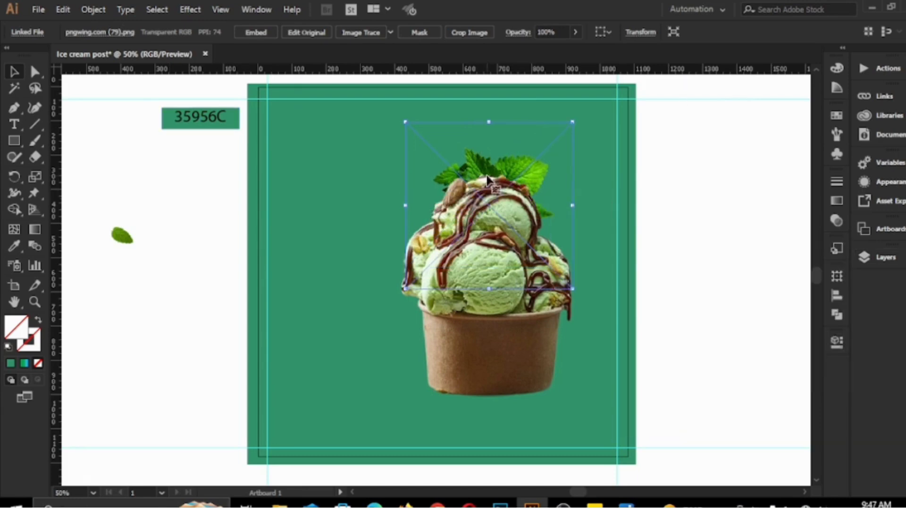
{"action": "left_click_drag", "start_coordinate": [486, 174], "coordinate": [465, 176]}
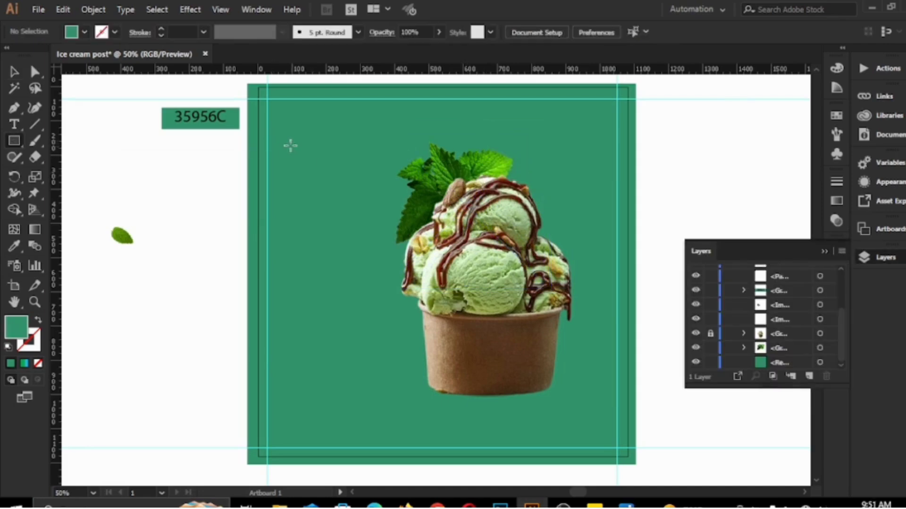
Draw a square overlapping the ice cream's left side and fill it with a yellow-green swatch
{"action": "mouse_move", "coordinate": [290, 146]}
{"action": "left_mouse_down"}
{"action": "mouse_move", "coordinate": [336, 186]}
{"action": "mouse_move", "coordinate": [424, 226]}
{"action": "mouse_move", "coordinate": [442, 273]}
{"action": "mouse_move", "coordinate": [380, 203]}
{"action": "mouse_move", "coordinate": [293, 146]}
{"action": "mouse_move", "coordinate": [380, 208]}
{"action": "mouse_move", "coordinate": [379, 241]}
{"action": "left_mouse_up"}
{"action": "key", "text": "v"}
{"action": "scroll", "coordinate": [380, 253], "scroll_direction": "up", "scroll_amount": 2}
{"action": "left_click", "coordinate": [85, 32]}
{"action": "left_click", "coordinate": [38, 65]}
{"action": "left_click", "coordinate": [28, 66]}
{"action": "left_click", "coordinate": [85, 33]}
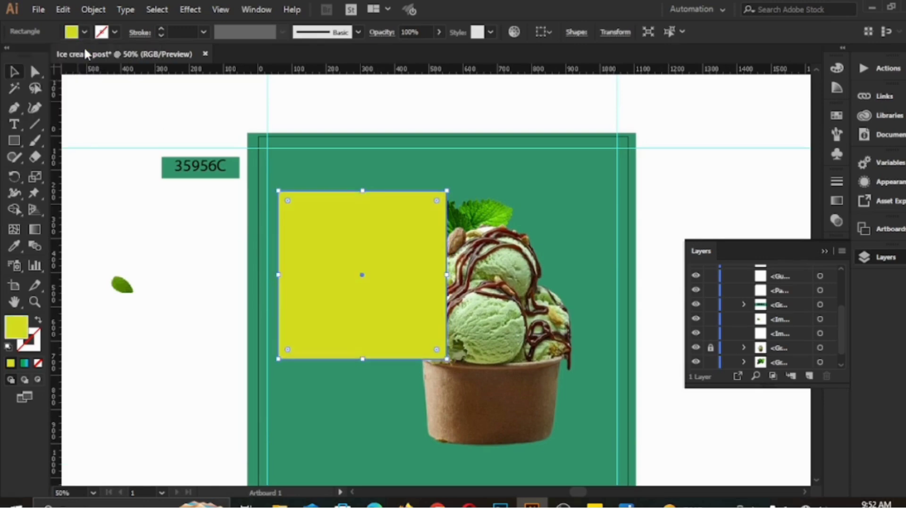
Round the green square's top-right and bottom-left corners to a radius of about 169 px
{"action": "left_click", "coordinate": [36, 72]}
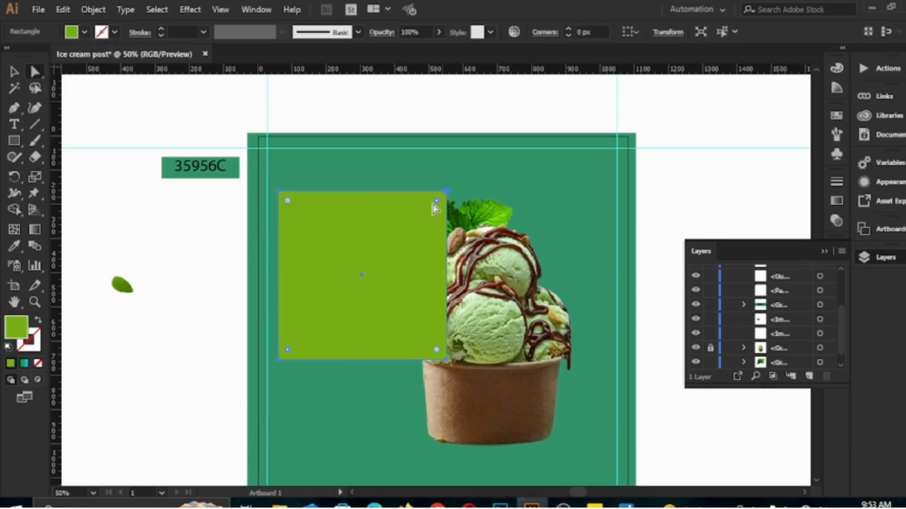
{"action": "left_click_drag", "start_coordinate": [437, 201], "coordinate": [392, 257]}
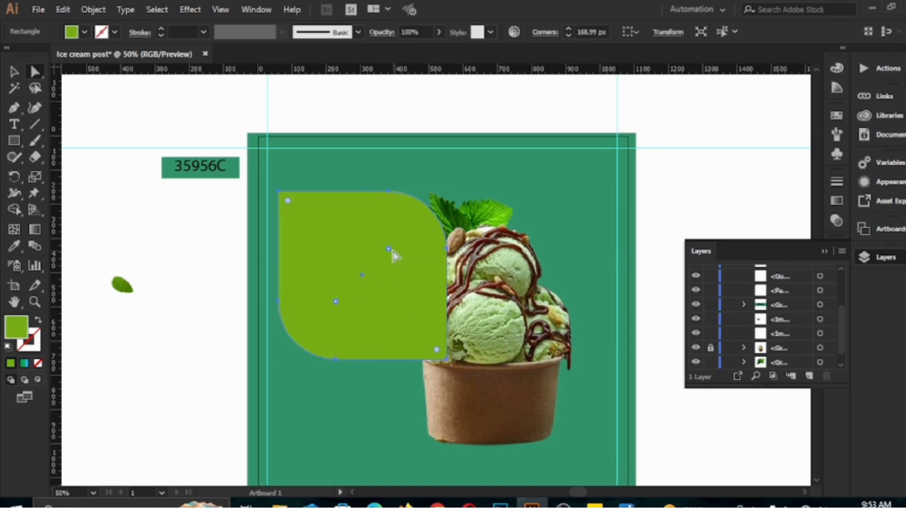
{"action": "left_click", "coordinate": [9, 72]}
Move the leaf-shaped rectangle behind the ice cream and mint, directly above the background rectangle in the layer stack
{"action": "scroll", "coordinate": [771, 314], "scroll_direction": "up", "scroll_amount": 3}
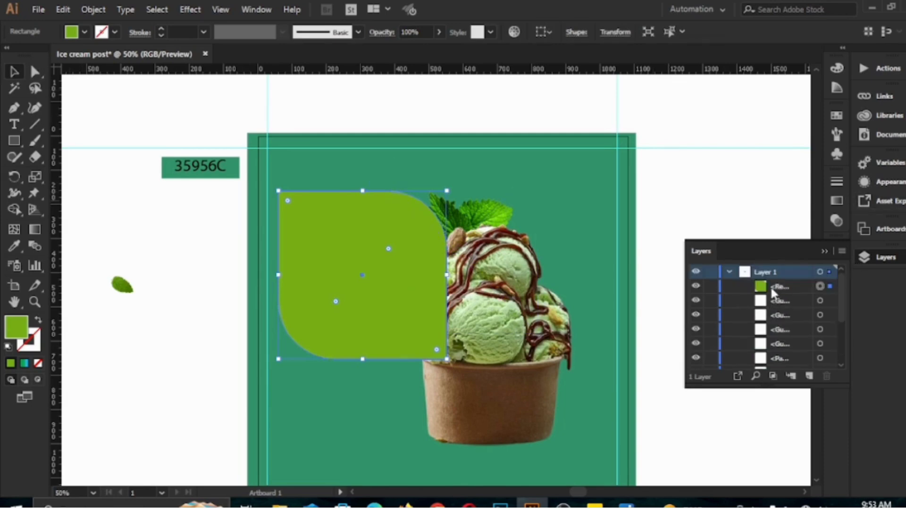
{"action": "left_click_drag", "start_coordinate": [773, 291], "coordinate": [779, 355]}
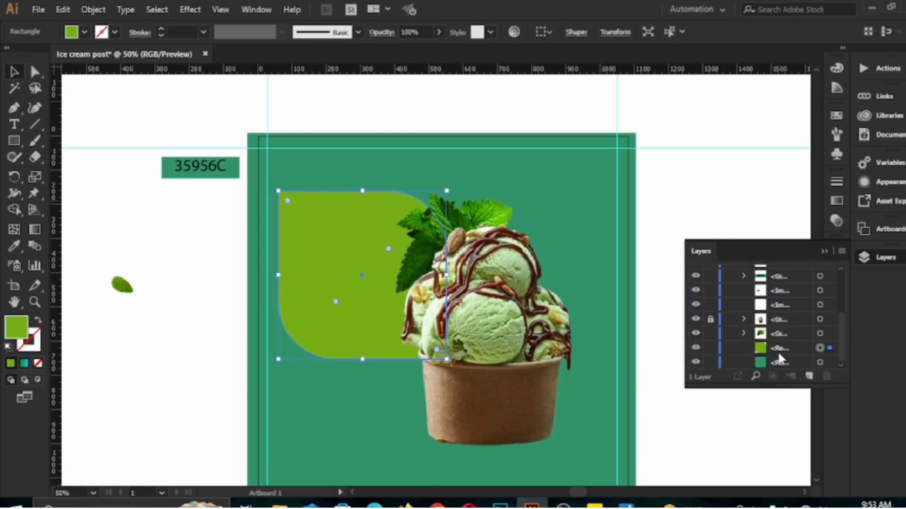
{"action": "left_click", "coordinate": [824, 253]}
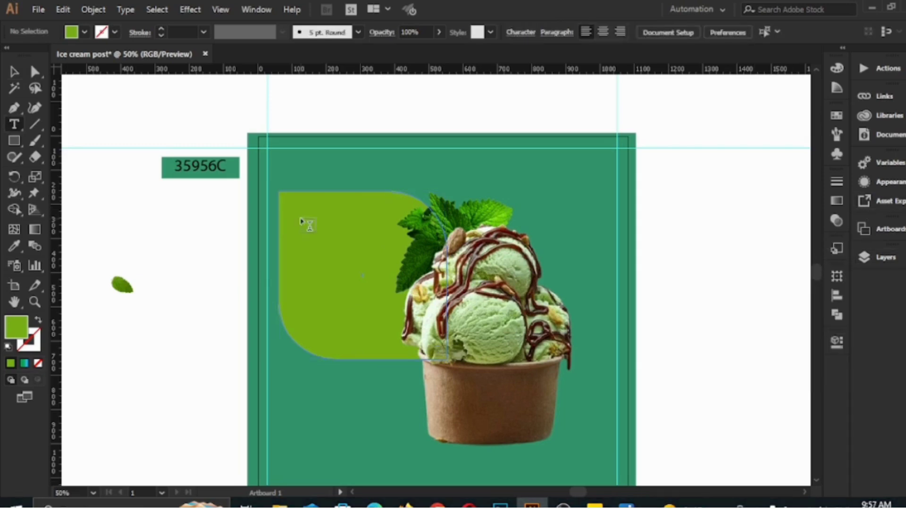
Add the text "Super Delicious" near the top of the leaf shape and enlarge it to about 47 pt
{"action": "left_click", "coordinate": [300, 218]}
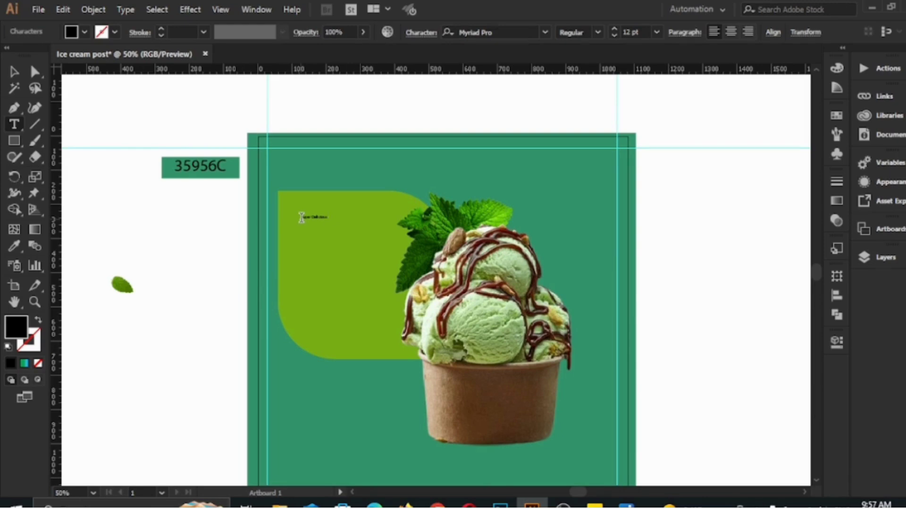
{"action": "left_click", "coordinate": [14, 71]}
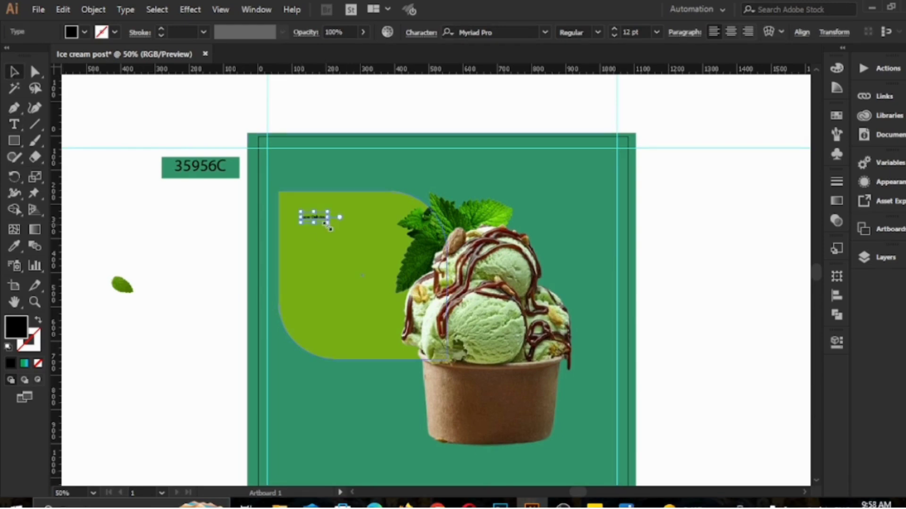
{"action": "left_click_drag", "start_coordinate": [330, 228], "coordinate": [366, 269]}
{"action": "mouse_move", "coordinate": [333, 222]}
{"action": "left_mouse_down"}
{"action": "mouse_move", "coordinate": [355, 224]}
{"action": "mouse_move", "coordinate": [348, 219]}
{"action": "left_mouse_up"}
Colour the "Super Delicious" text white and set its font to Brush Script MT Italic
{"action": "left_click", "coordinate": [84, 31]}
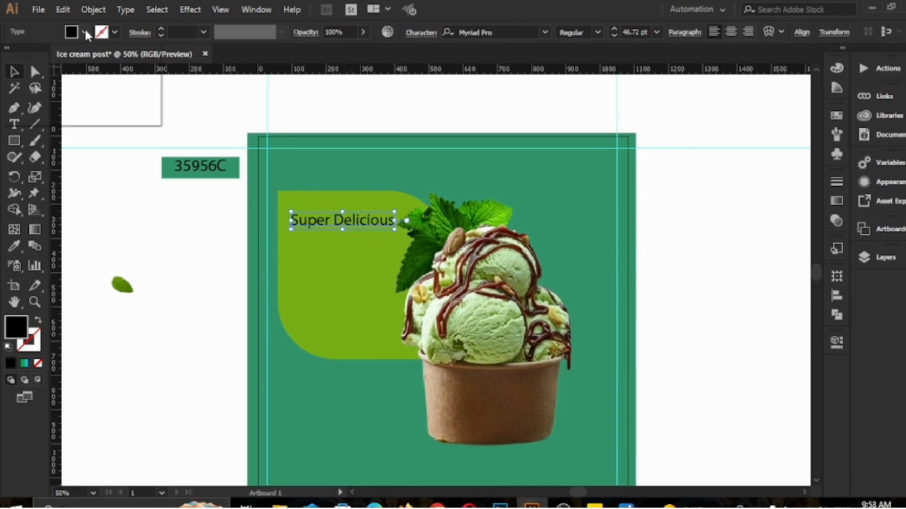
{"action": "left_click", "coordinate": [28, 57]}
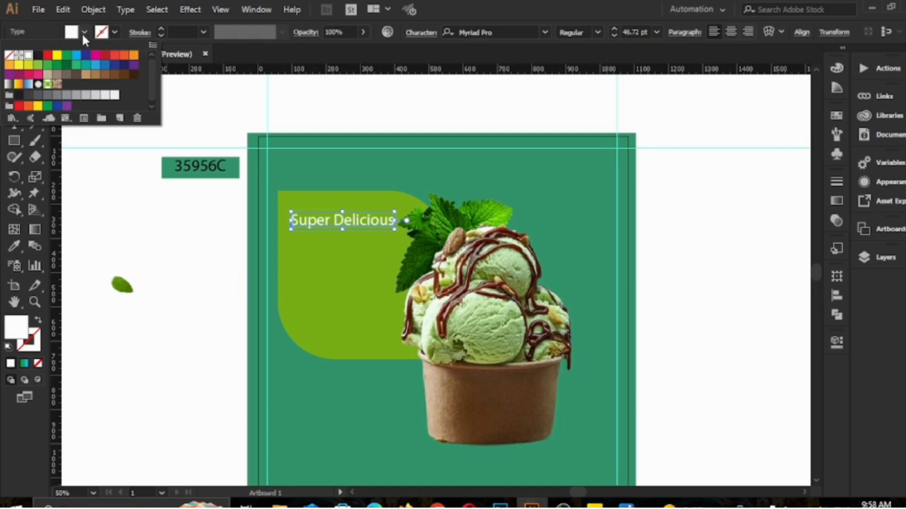
{"action": "left_click", "coordinate": [82, 33]}
{"action": "left_click", "coordinate": [545, 33]}
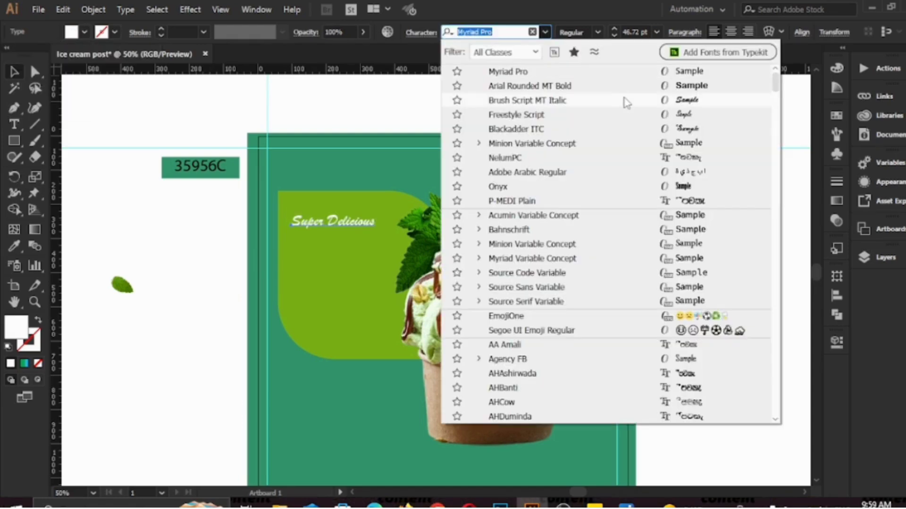
{"action": "left_click", "coordinate": [627, 100]}
Add the text "Ice Cream" below "Super Delicious" and enlarge it to about 125 pt
{"action": "key", "text": "t"}
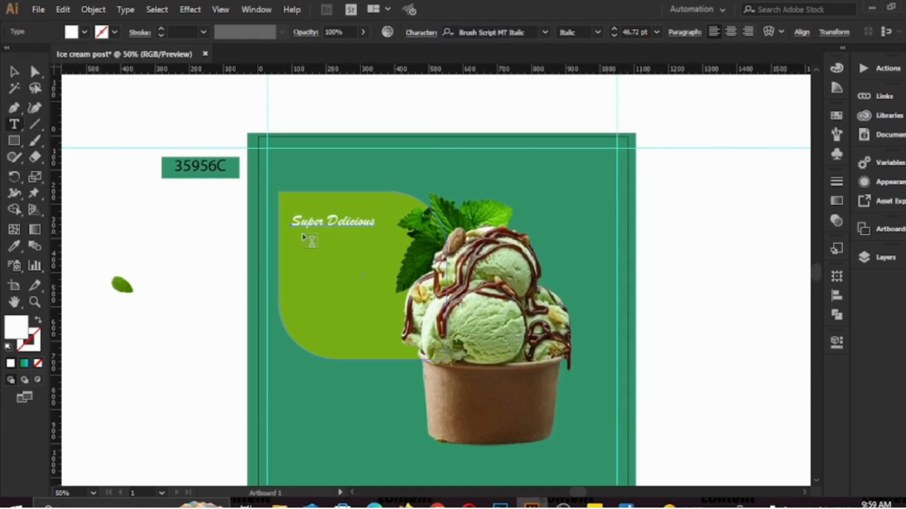
{"action": "left_click", "coordinate": [304, 237]}
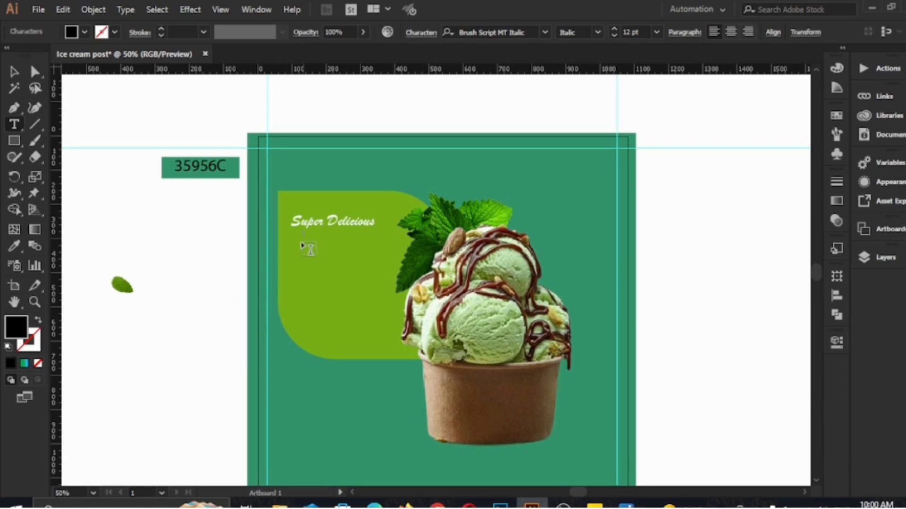
{"action": "type", "text": "Ice Cream"}
{"action": "left_click", "coordinate": [12, 72]}
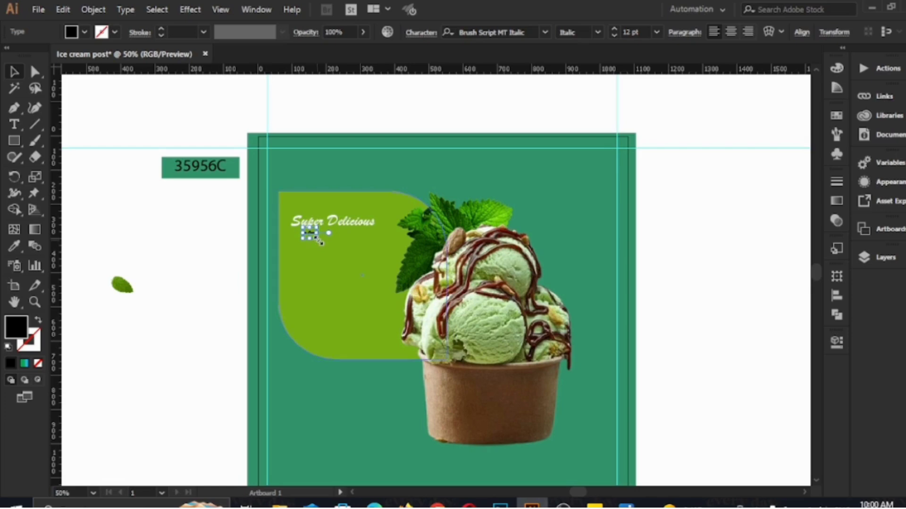
{"action": "left_click_drag", "start_coordinate": [320, 241], "coordinate": [350, 250]}
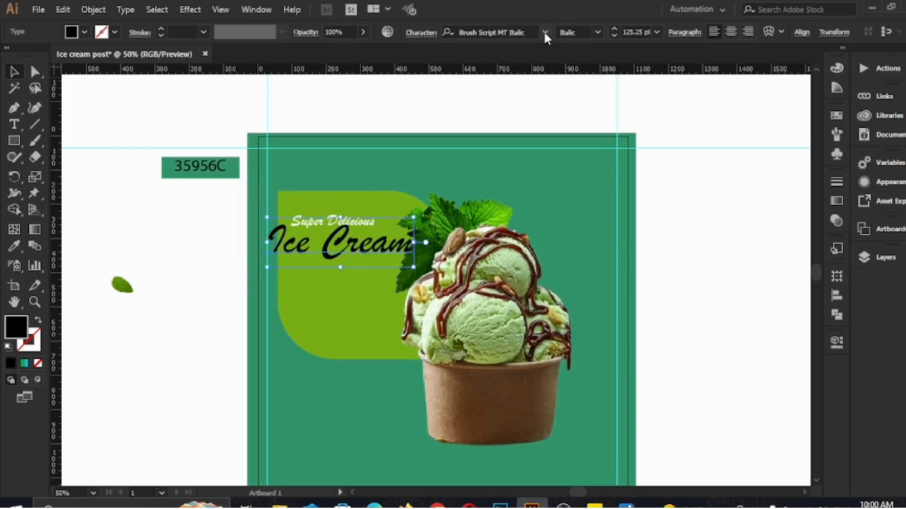
Set the "Ice Cream" text to Arial Rounded MT Bold and colour it white
{"action": "left_click", "coordinate": [545, 31]}
{"action": "left_click", "coordinate": [587, 97]}
{"action": "left_click", "coordinate": [84, 32]}
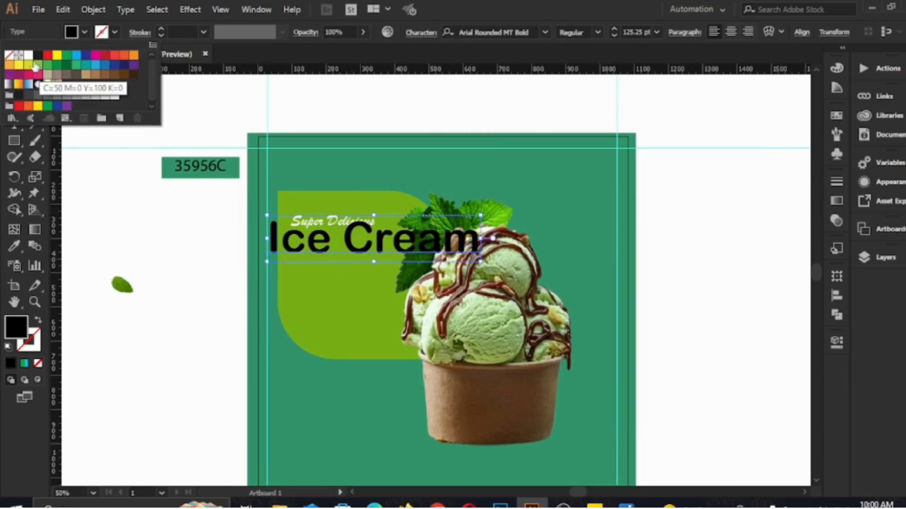
{"action": "left_click", "coordinate": [30, 55]}
Scale the "Ice Cream" text down to about 60 pt and position it directly beneath "Super Delicious"
{"action": "left_click", "coordinate": [480, 261]}
{"action": "left_click_drag", "start_coordinate": [480, 261], "coordinate": [457, 254]}
{"action": "left_click_drag", "start_coordinate": [373, 239], "coordinate": [332, 244]}
{"action": "left_click_drag", "start_coordinate": [333, 238], "coordinate": [334, 238]}
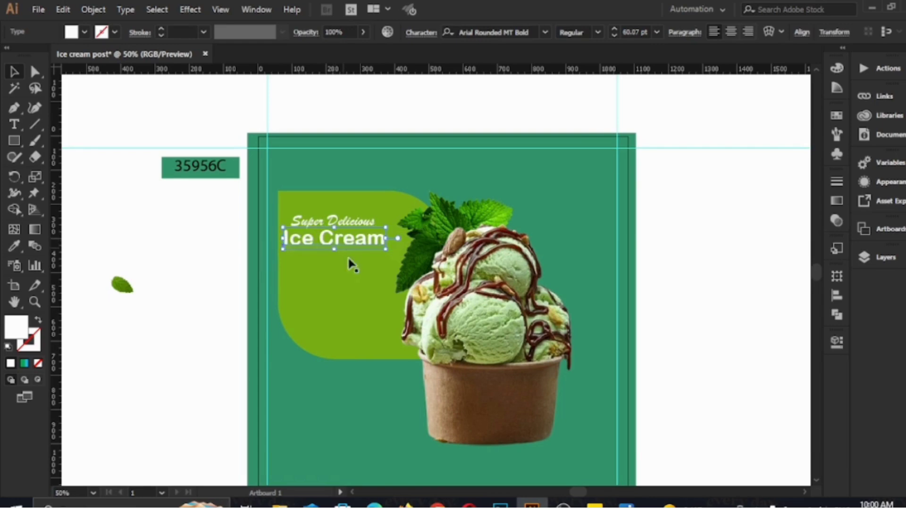
Add the white text "Flavour" beneath "Ice Cream" and enlarge it to fit the heading
{"action": "key", "text": "t"}
{"action": "left_click", "coordinate": [307, 259]}
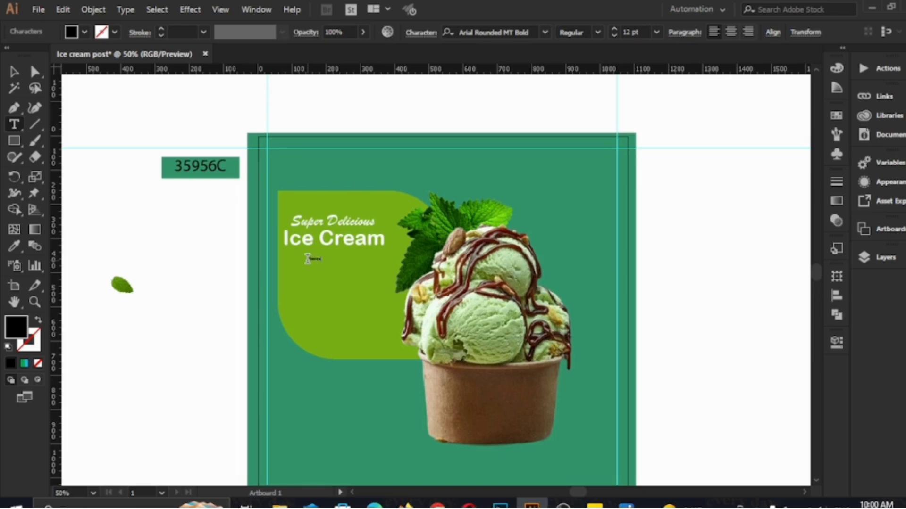
{"action": "left_click", "coordinate": [14, 71]}
{"action": "left_click", "coordinate": [85, 33]}
{"action": "left_click", "coordinate": [28, 55]}
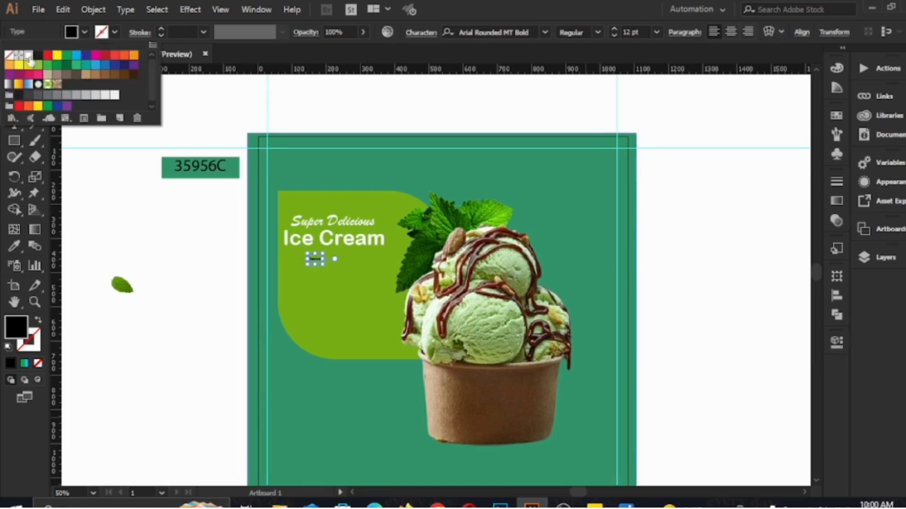
{"action": "left_click_drag", "start_coordinate": [325, 266], "coordinate": [357, 262]}
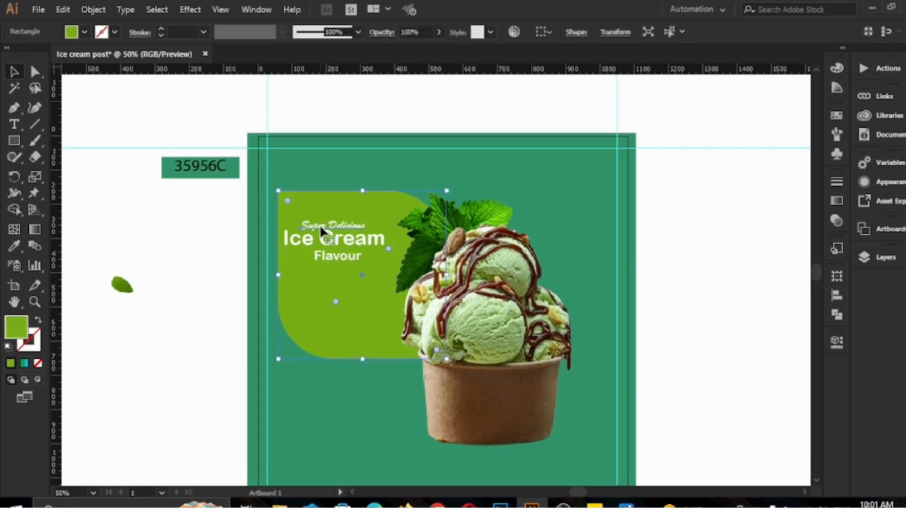
Select the "Super Delicious", "Ice Cream" and "Flavour" texts together, scale them up and reposition them within the green panel
{"action": "left_click", "coordinate": [323, 230]}
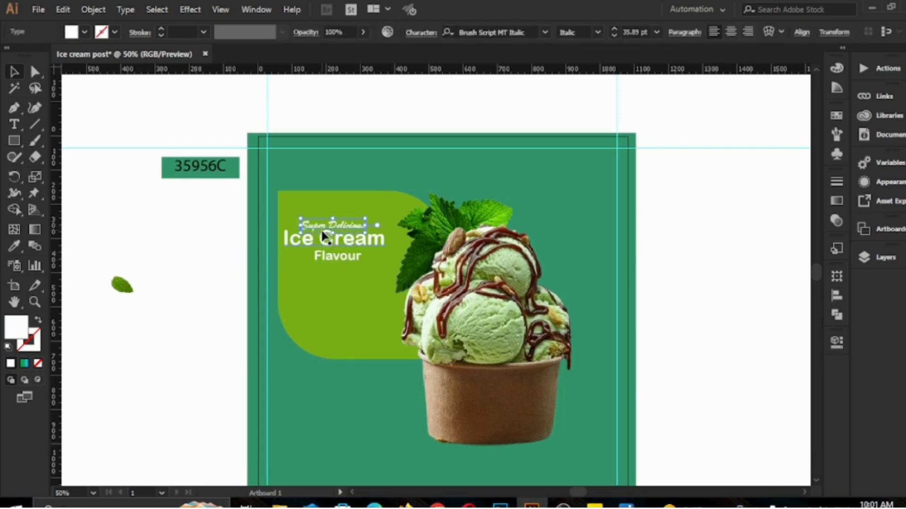
{"action": "left_click", "coordinate": [328, 246], "text": "shift"}
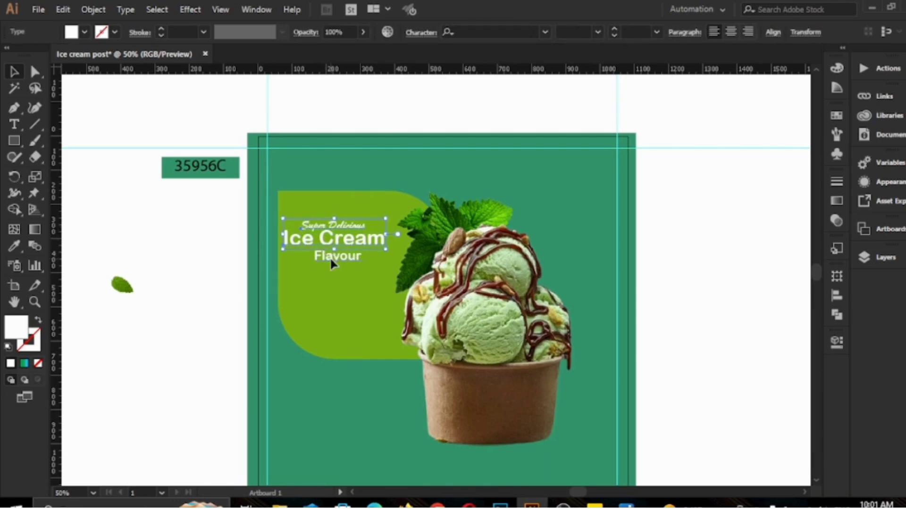
{"action": "left_click", "coordinate": [332, 264], "text": "shift"}
{"action": "left_click_drag", "start_coordinate": [386, 263], "coordinate": [405, 283]}
{"action": "mouse_move", "coordinate": [340, 249]}
{"action": "left_mouse_down"}
{"action": "mouse_move", "coordinate": [361, 260]}
{"action": "mouse_move", "coordinate": [350, 245]}
{"action": "left_mouse_up"}
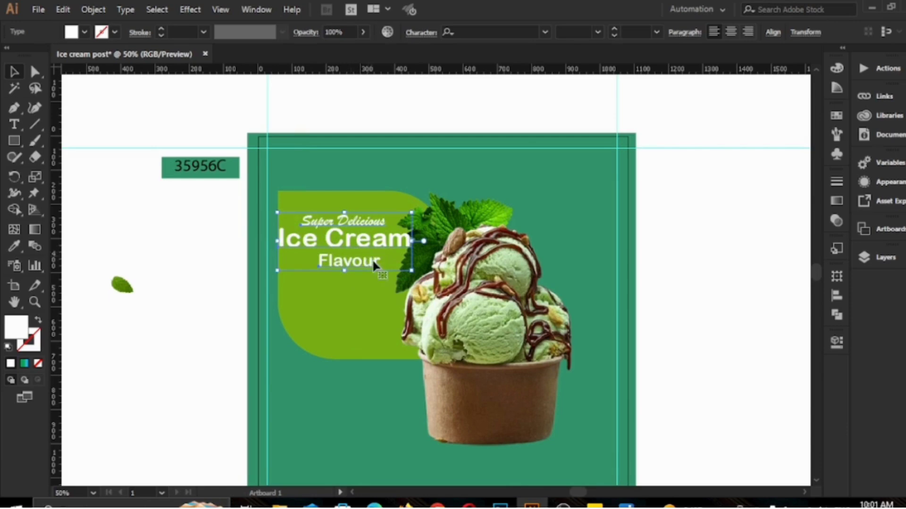
{"action": "left_click", "coordinate": [364, 274]}
Place the white smoke image over the ice cream, enlarge it to about 1208 px wide and flip it vertically
{"action": "left_click_drag", "start_coordinate": [100, 201], "coordinate": [435, 272]}
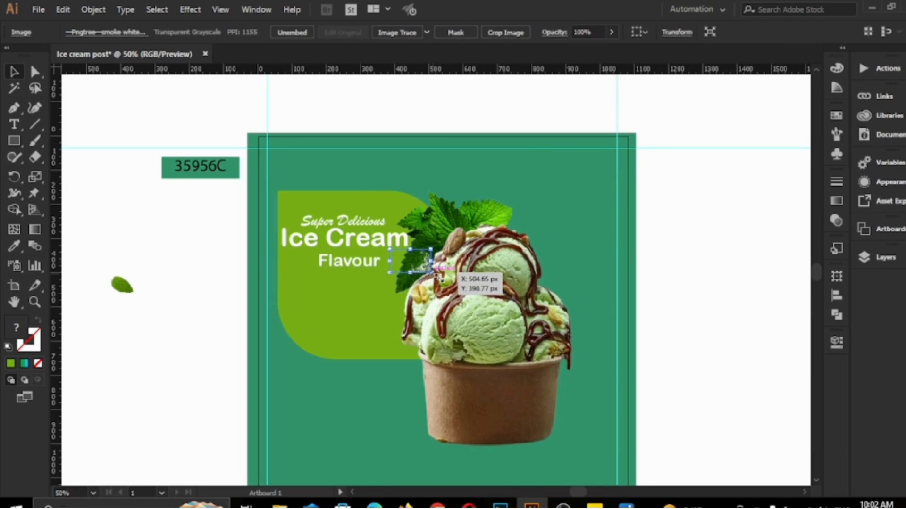
{"action": "left_click_drag", "start_coordinate": [434, 275], "coordinate": [629, 431]}
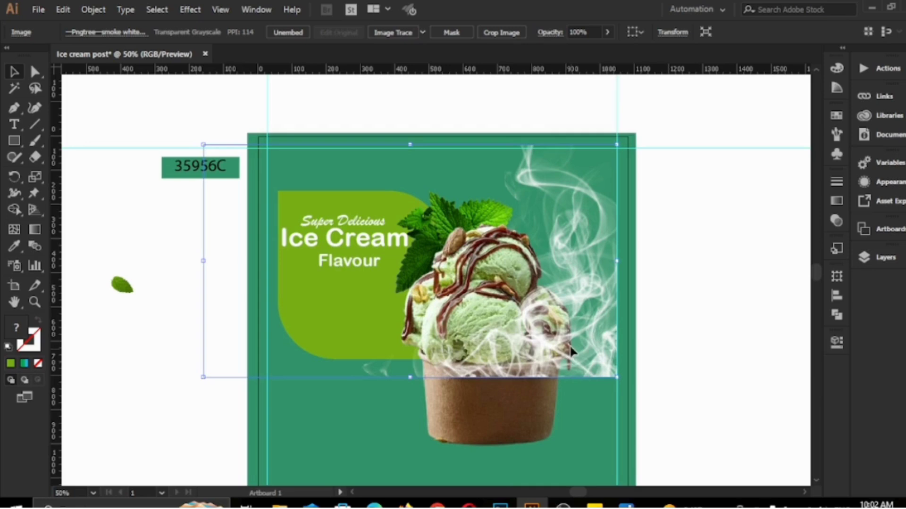
{"action": "left_click", "coordinate": [835, 341]}
{"action": "left_click", "coordinate": [775, 157]}
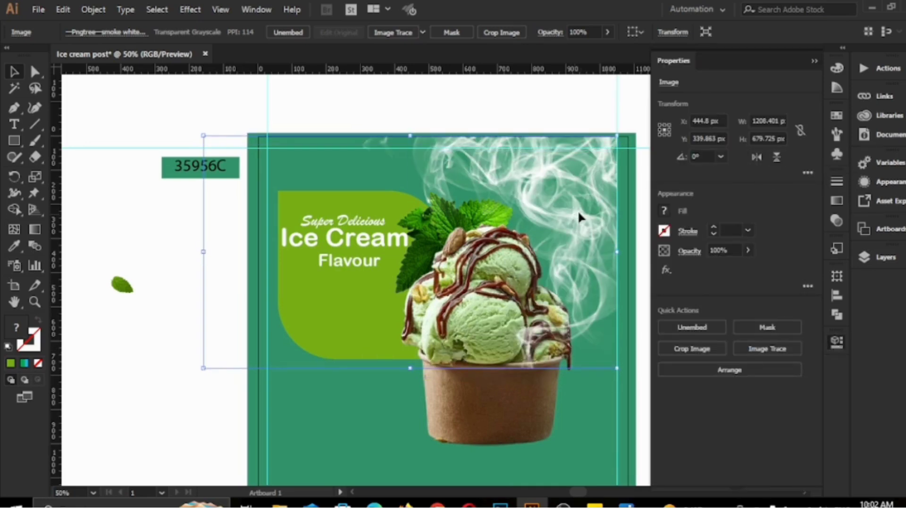
Fit the smoke to the artboard's upper-right corner, enlarge it further and lower its opacity
{"action": "left_click_drag", "start_coordinate": [578, 217], "coordinate": [583, 222]}
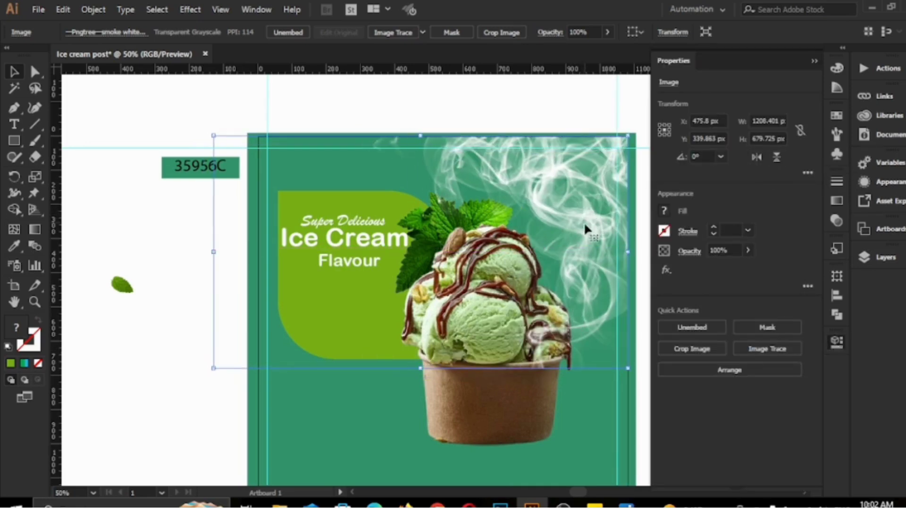
{"action": "left_click", "coordinate": [814, 62]}
{"action": "left_click_drag", "start_coordinate": [560, 247], "coordinate": [538, 270]}
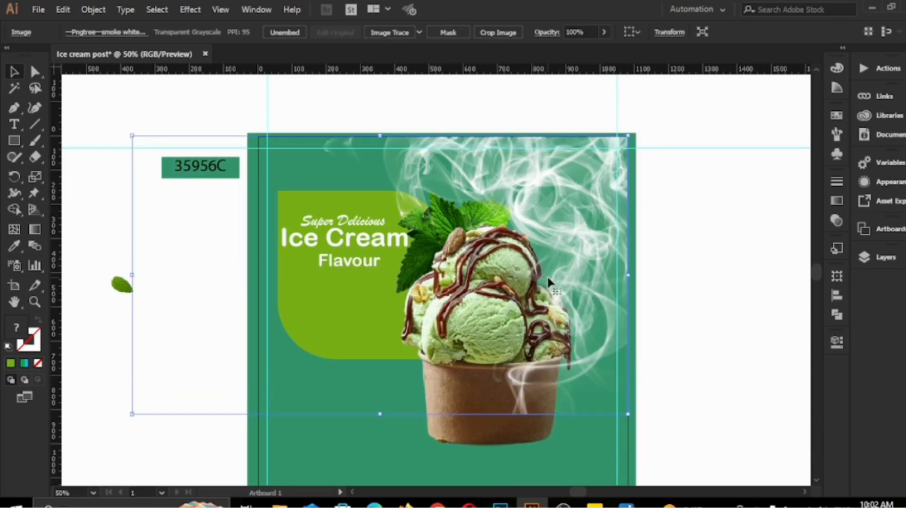
{"action": "left_click_drag", "start_coordinate": [604, 35], "coordinate": [567, 48]}
Move the single leaf image from outside the artboard onto the cup's lower-right edge and enlarge it
{"action": "left_click", "coordinate": [124, 286]}
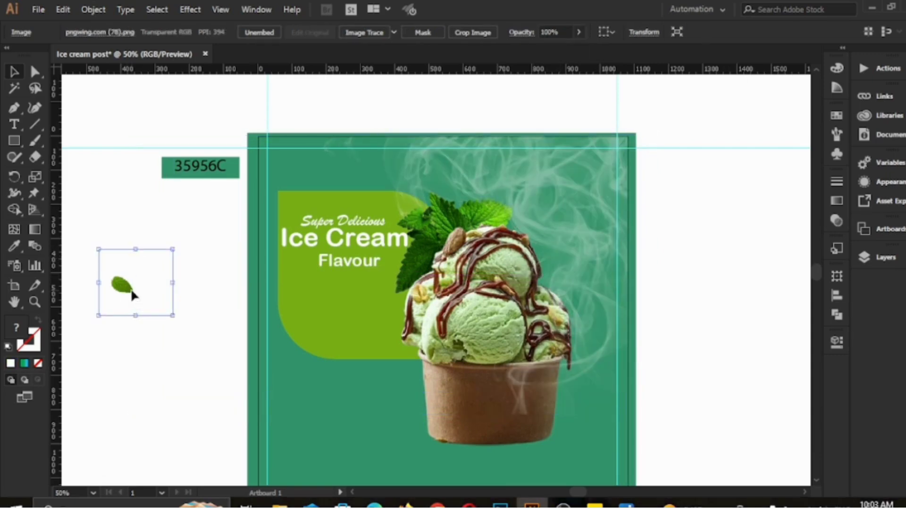
{"action": "left_click_drag", "start_coordinate": [132, 295], "coordinate": [406, 418]}
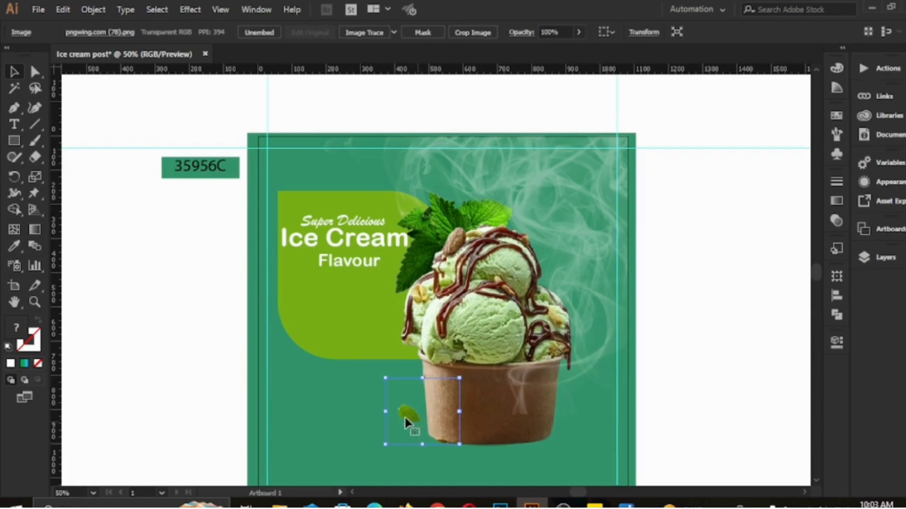
{"action": "left_click_drag", "start_coordinate": [459, 378], "coordinate": [501, 341]}
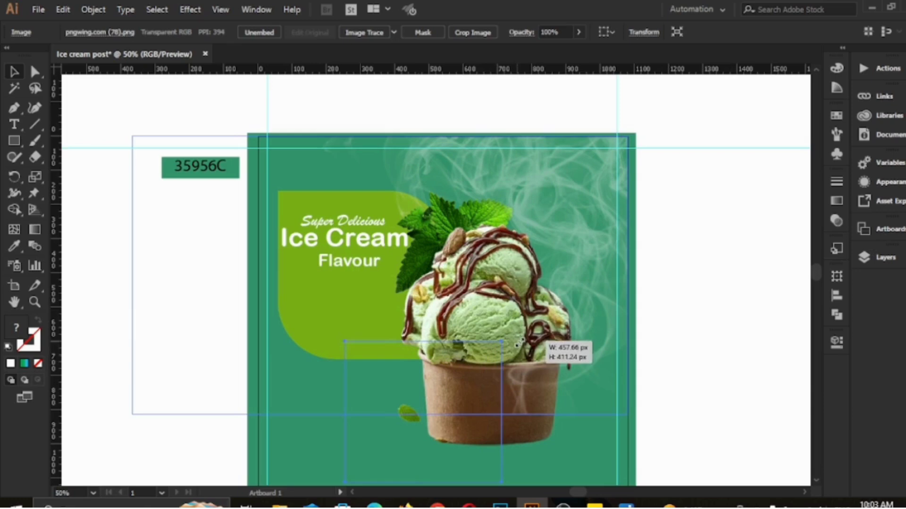
{"action": "left_click_drag", "start_coordinate": [385, 415], "coordinate": [552, 418]}
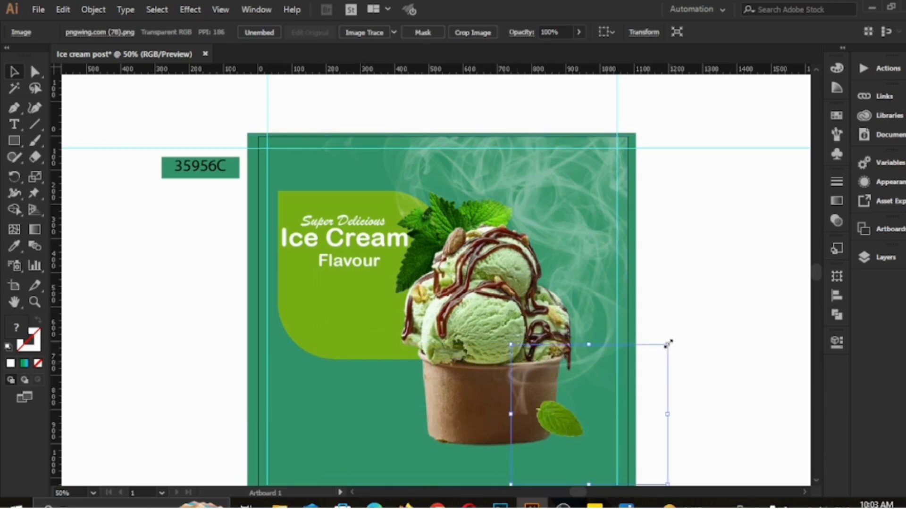
{"action": "left_click_drag", "start_coordinate": [667, 345], "coordinate": [656, 354]}
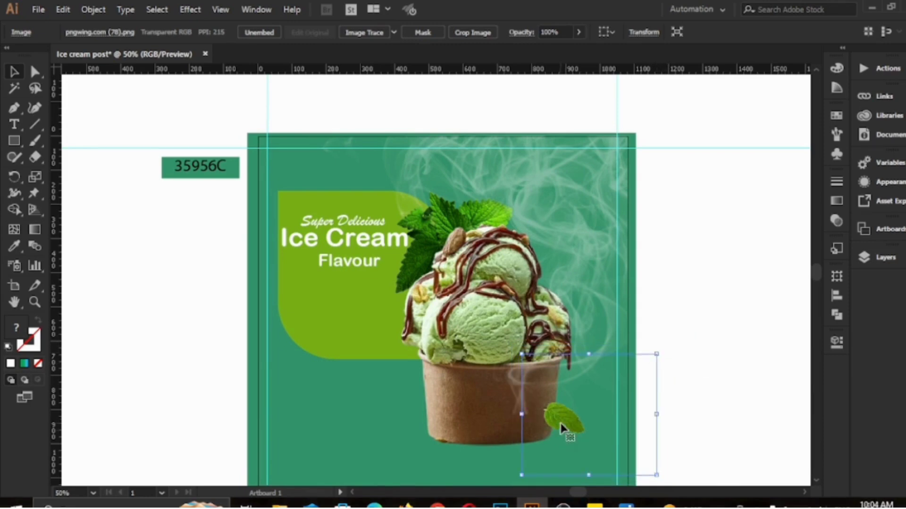
{"action": "left_click_drag", "start_coordinate": [560, 427], "coordinate": [541, 417]}
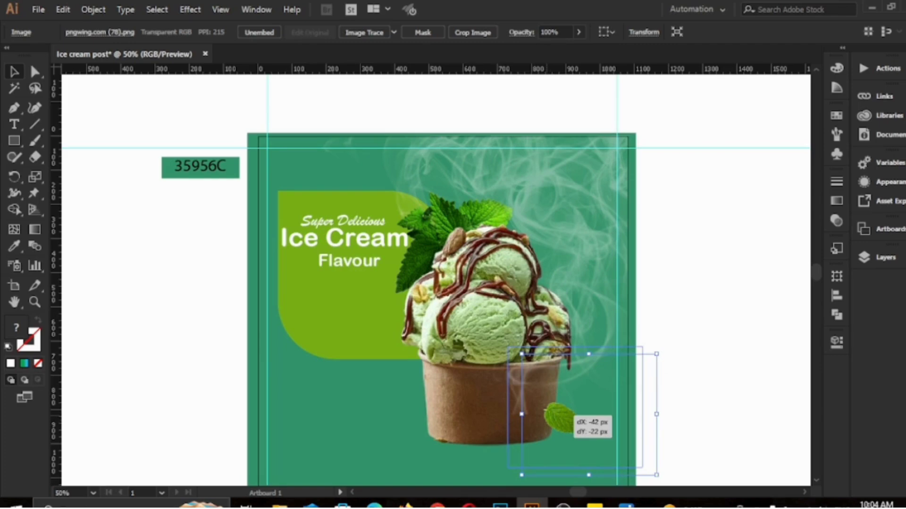
{"action": "left_click_drag", "start_coordinate": [541, 417], "coordinate": [541, 417]}
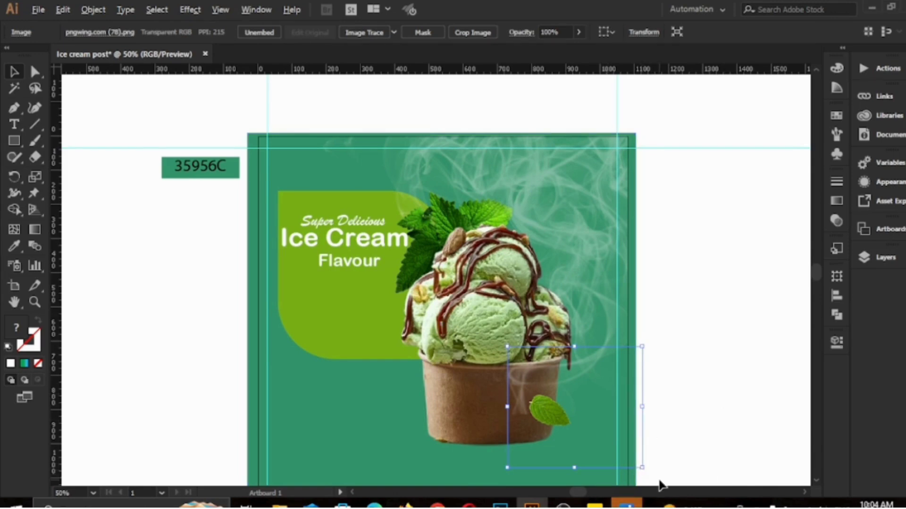
Enlarge the single leaf slightly and shift it outward past the cup's right edge
{"action": "left_click", "coordinate": [699, 385]}
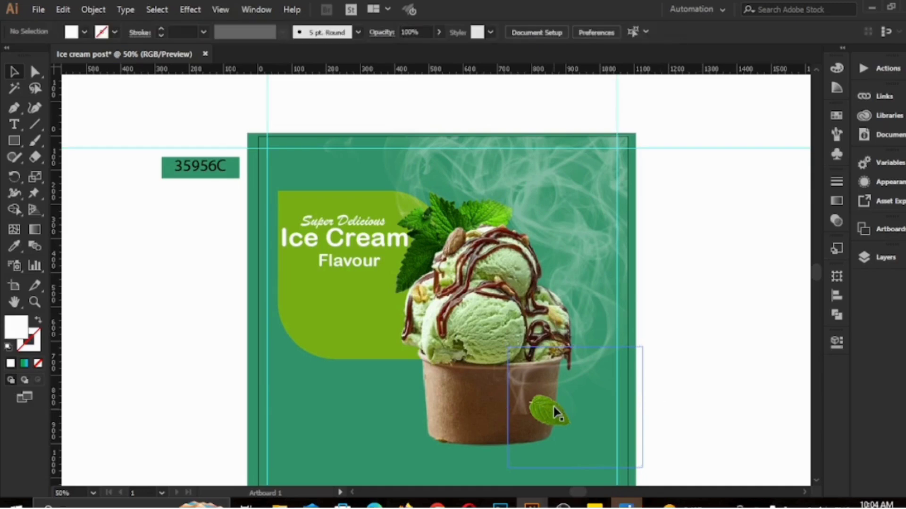
{"action": "left_click", "coordinate": [604, 458]}
{"action": "left_click_drag", "start_coordinate": [642, 467], "coordinate": [653, 478]}
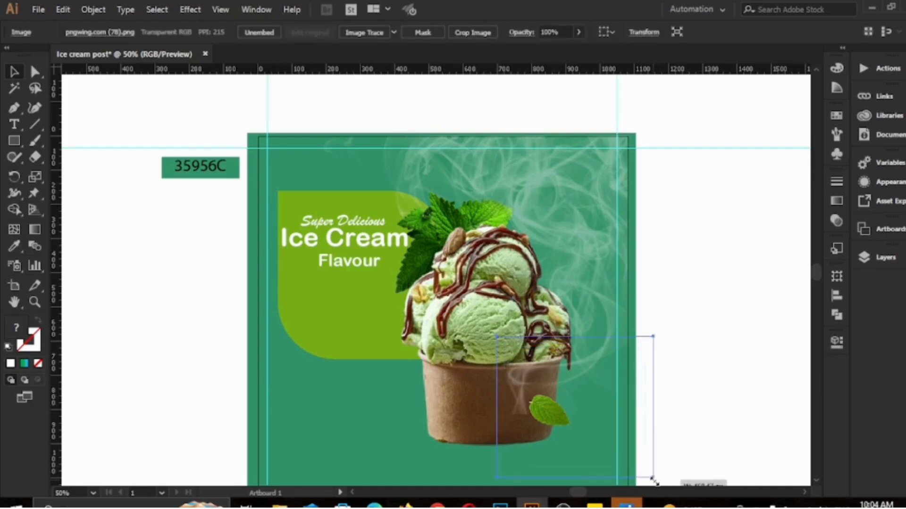
{"action": "left_click_drag", "start_coordinate": [562, 435], "coordinate": [599, 419]}
Apply a Gaussian Blur with a 13-pixel radius to the single leaf, previewing the effect
{"action": "left_click", "coordinate": [190, 10]}
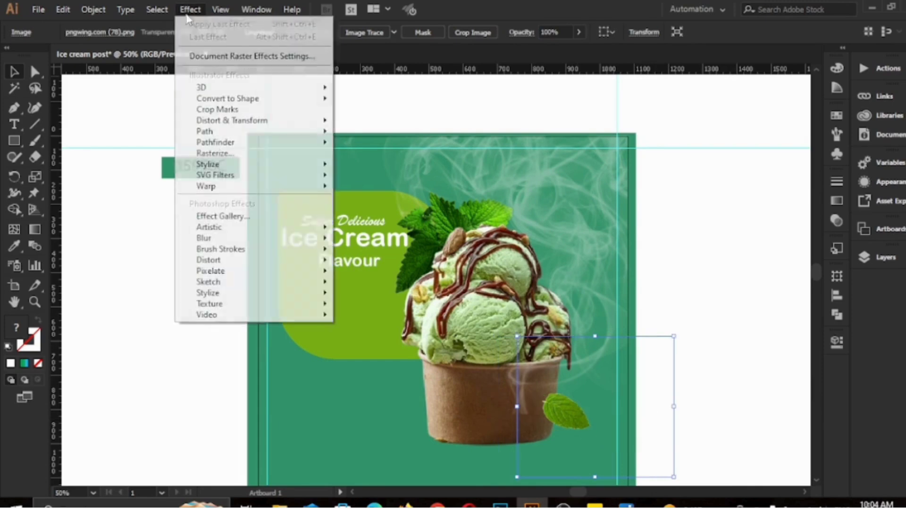
{"action": "mouse_move", "coordinate": [204, 237]}
{"action": "left_click", "coordinate": [380, 239]}
{"action": "left_click", "coordinate": [483, 252]}
{"action": "left_click_drag", "start_coordinate": [561, 222], "coordinate": [547, 221]}
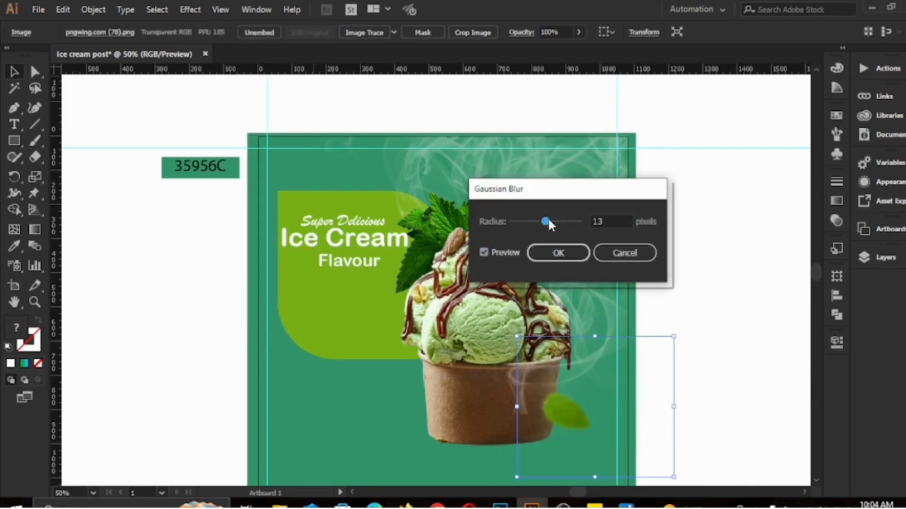
{"action": "left_click", "coordinate": [558, 253]}
Place a rotated copy of the blurred leaf across the artboard's bottom edge
{"action": "left_click", "coordinate": [676, 365]}
{"action": "scroll", "coordinate": [562, 379], "scroll_direction": "down", "scroll_amount": 2}
{"action": "left_click_drag", "start_coordinate": [561, 380], "coordinate": [411, 468]}
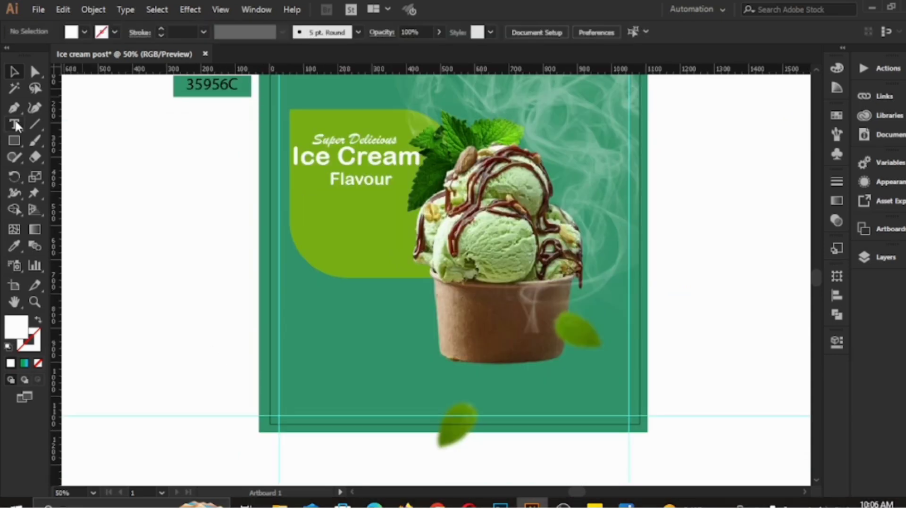
Add a Lorem ipsum paragraph in a text box below "Flavour" and set its size to 18 pt
{"action": "left_click", "coordinate": [14, 124]}
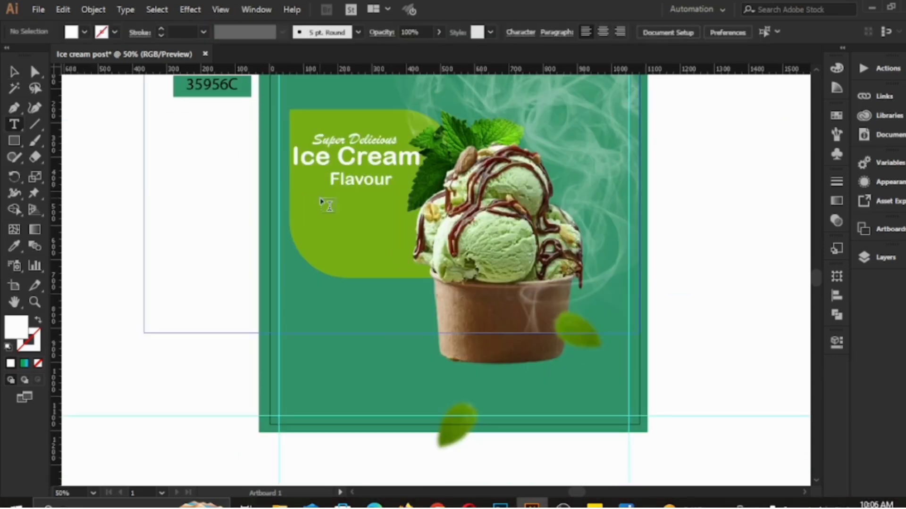
{"action": "left_click_drag", "start_coordinate": [320, 199], "coordinate": [405, 231]}
{"action": "key", "text": "Escape"}
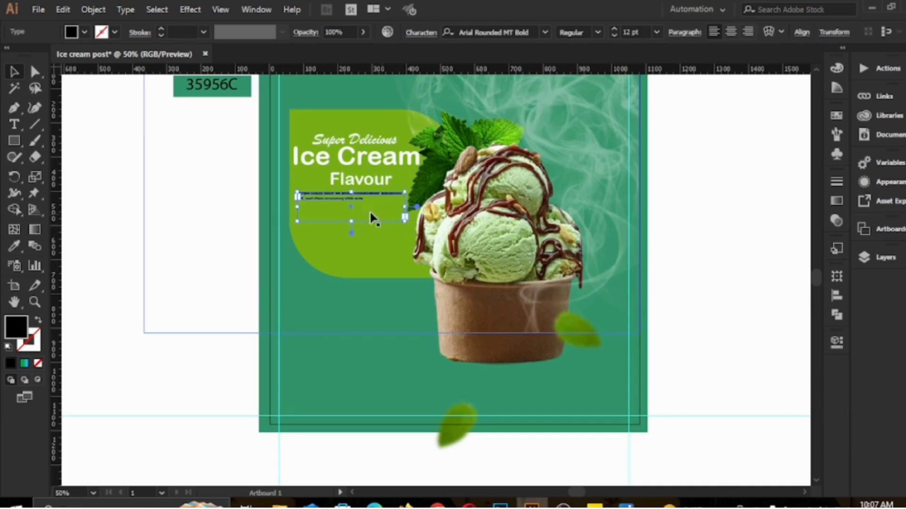
{"action": "left_click", "coordinate": [656, 32]}
{"action": "left_click", "coordinate": [675, 185]}
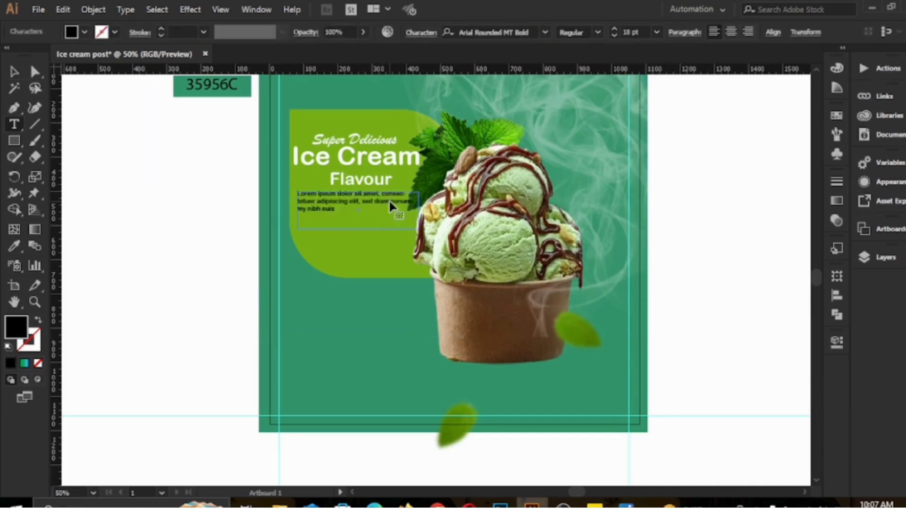
Centre-align the Lorem ipsum paragraph, colour it white and leave a small gap below "Flavour"
{"action": "left_click_drag", "start_coordinate": [358, 210], "coordinate": [296, 202]}
{"action": "left_click", "coordinate": [836, 343]}
{"action": "left_click", "coordinate": [691, 437]}
{"action": "left_click", "coordinate": [14, 72]}
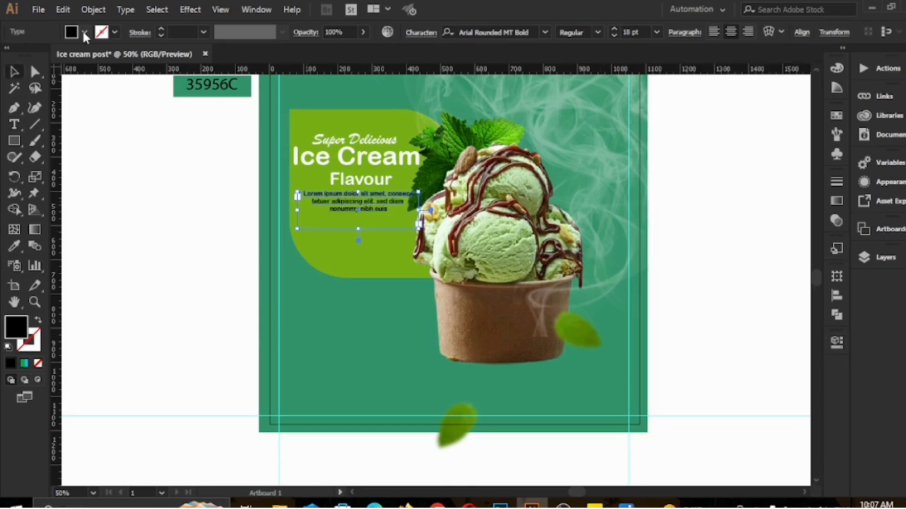
{"action": "left_click", "coordinate": [84, 32]}
{"action": "left_click", "coordinate": [30, 56]}
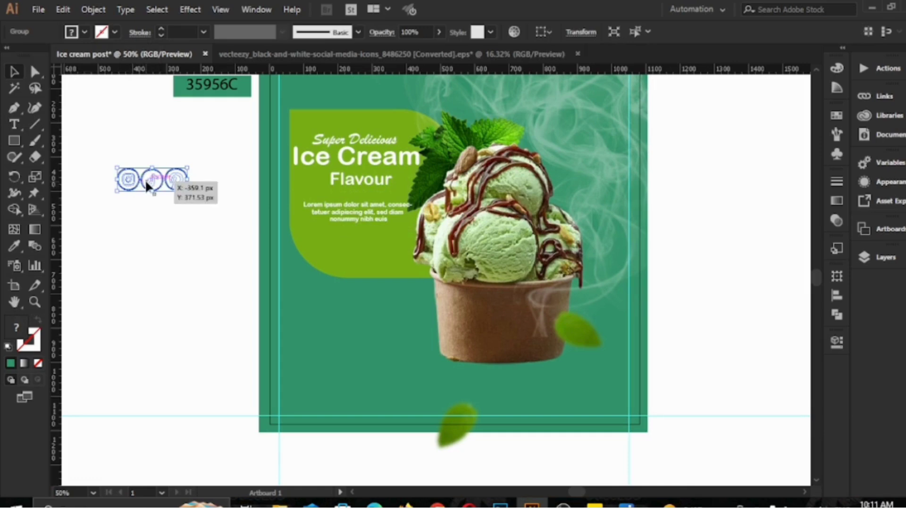
Move the group of Instagram, TikTok and Pinterest icons to the artboard's lower-left corner, inside the guides
{"action": "left_click_drag", "start_coordinate": [145, 179], "coordinate": [312, 399]}
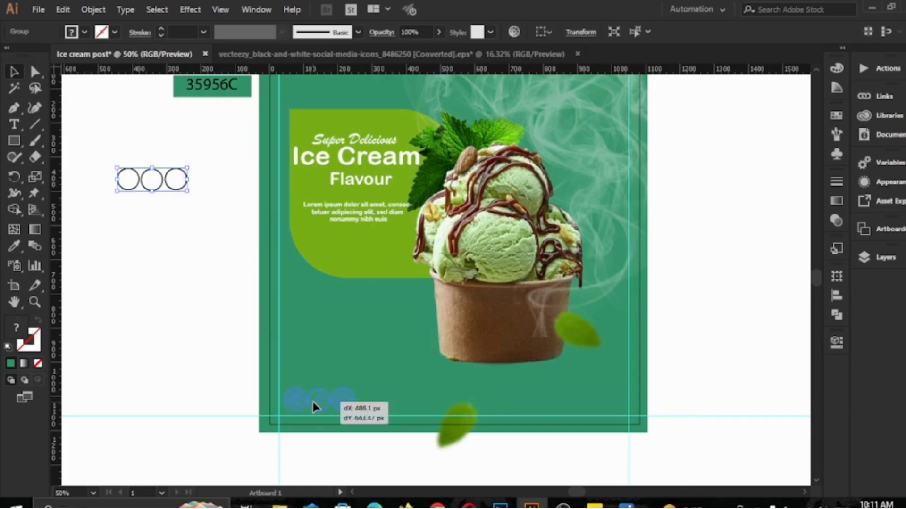
{"action": "left_click_drag", "start_coordinate": [313, 399], "coordinate": [312, 399]}
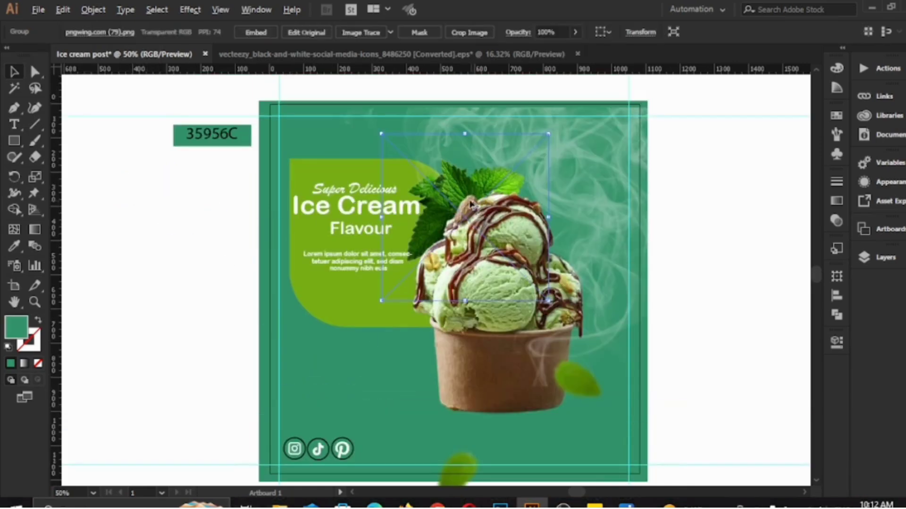
Position copies of the mint leaves behind the ice cream's right side and the cup's left side
{"action": "left_click_drag", "start_coordinate": [471, 204], "coordinate": [544, 288]}
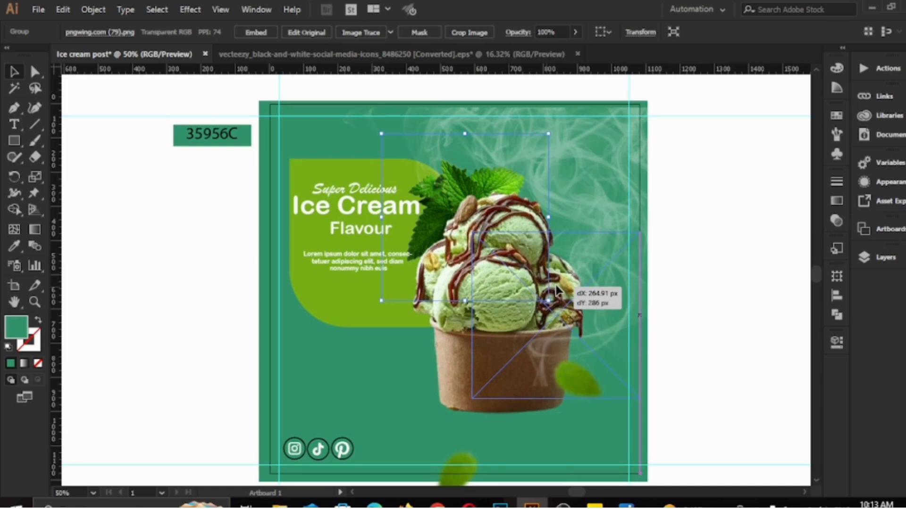
{"action": "left_click_drag", "start_coordinate": [556, 292], "coordinate": [465, 306]}
Draw a wide rounded rectangle between the green panel and the social icons, with no fill and a green stroke
{"action": "left_click_drag", "start_coordinate": [12, 143], "coordinate": [59, 154]}
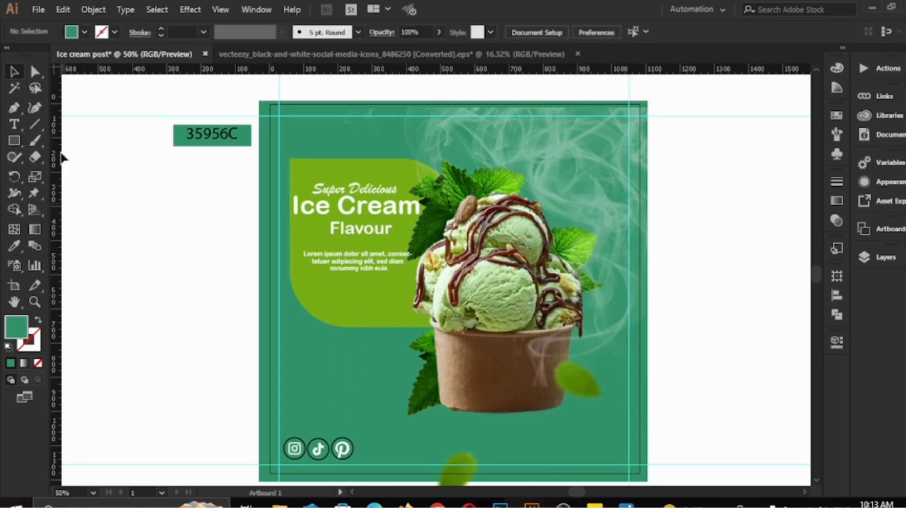
{"action": "mouse_move", "coordinate": [308, 360]}
{"action": "left_mouse_down"}
{"action": "mouse_move", "coordinate": [334, 364]}
{"action": "mouse_move", "coordinate": [377, 398]}
{"action": "mouse_move", "coordinate": [408, 395]}
{"action": "left_mouse_up"}
{"action": "left_click", "coordinate": [113, 32]}
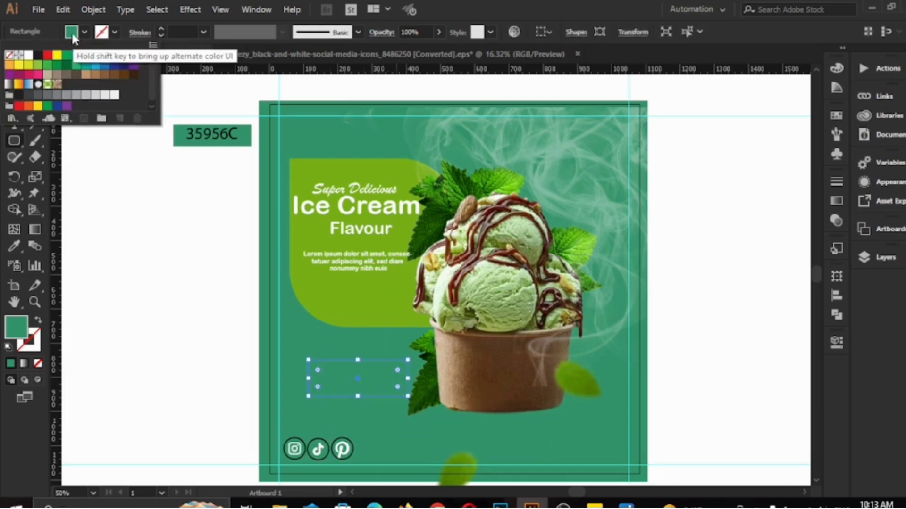
{"action": "left_click", "coordinate": [66, 56]}
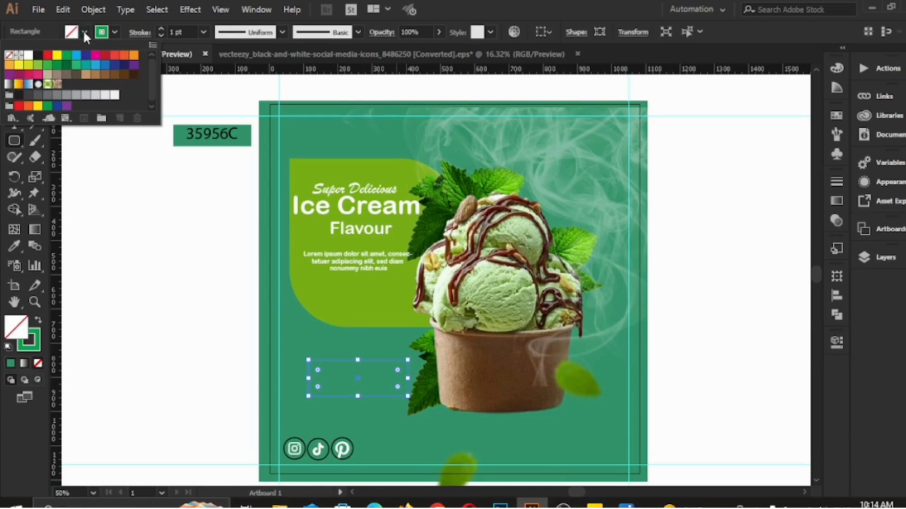
{"action": "left_click", "coordinate": [84, 32]}
Set the rounded rectangle's stroke to 6 pt and recolour it light green (C=50 M=0 Y=100 K=0)
{"action": "left_click", "coordinate": [161, 28]}
{"action": "left_click", "coordinate": [161, 28]}
{"action": "left_click", "coordinate": [161, 29]}
{"action": "left_click", "coordinate": [161, 29]}
{"action": "left_click", "coordinate": [161, 29]}
{"action": "left_click", "coordinate": [116, 32]}
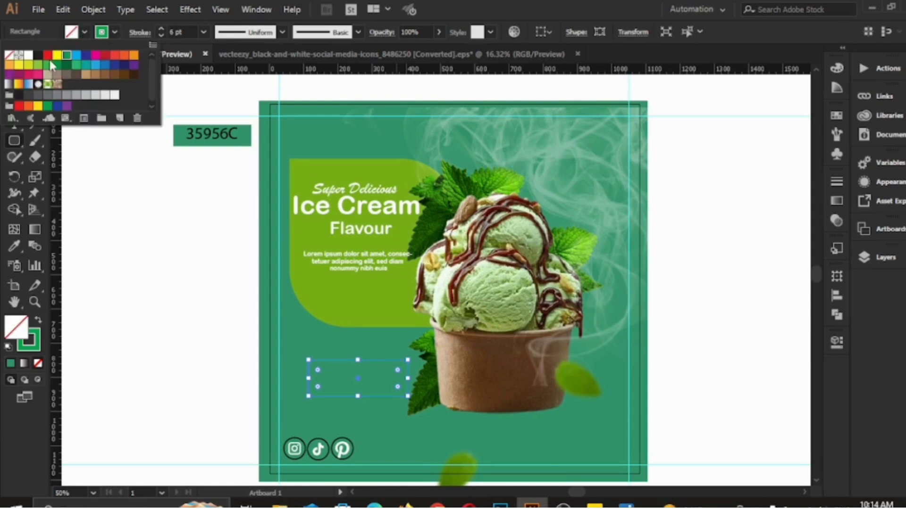
{"action": "left_click", "coordinate": [40, 66]}
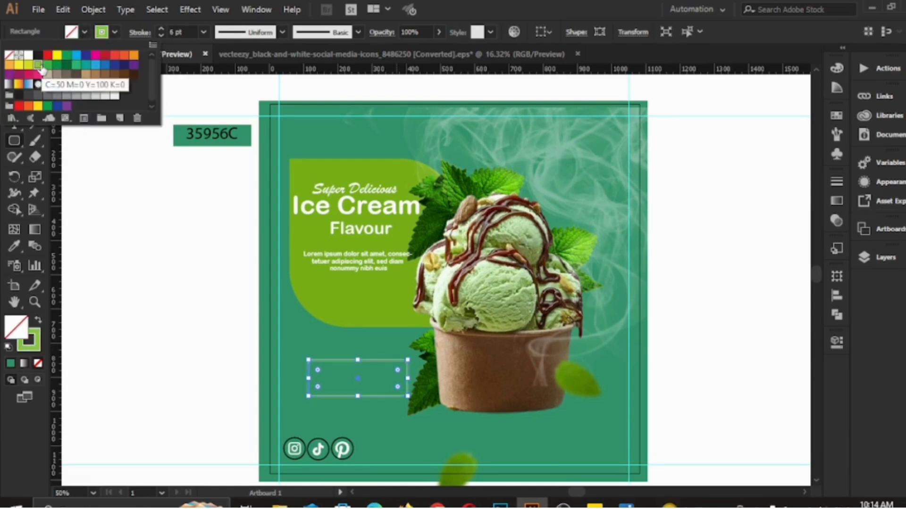
{"action": "left_click", "coordinate": [114, 33]}
Move the outlined box slightly to the left so it sits centred below the green panel's text area
{"action": "left_click", "coordinate": [14, 72]}
{"action": "left_click", "coordinate": [161, 264]}
{"action": "mouse_move", "coordinate": [321, 396]}
{"action": "left_mouse_down"}
{"action": "mouse_move", "coordinate": [303, 396]}
{"action": "mouse_move", "coordinate": [319, 395]}
{"action": "left_mouse_up"}
{"action": "left_click", "coordinate": [330, 413]}
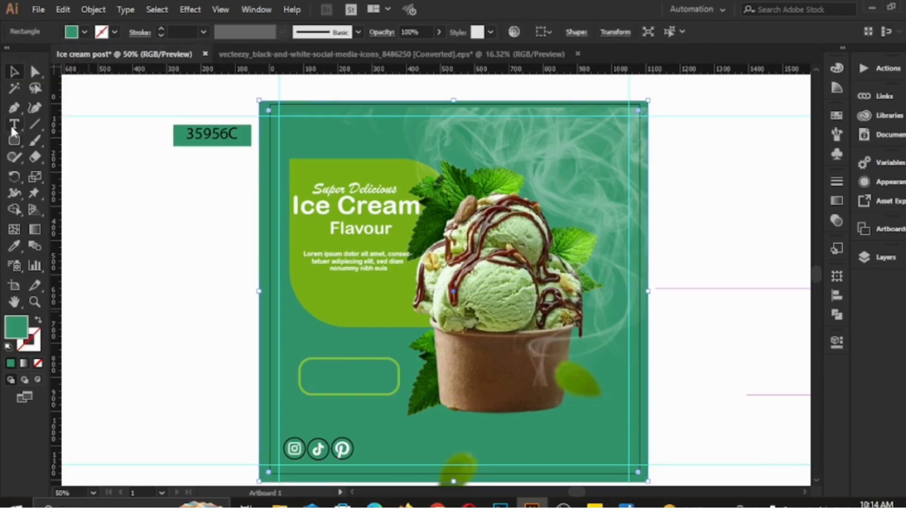
Add the text "ORDER NOW" in white, enlarge it slightly and place it in the upper half of the outlined box
{"action": "left_click", "coordinate": [14, 126]}
{"action": "left_click", "coordinate": [309, 373]}
{"action": "type", "text": "o"}
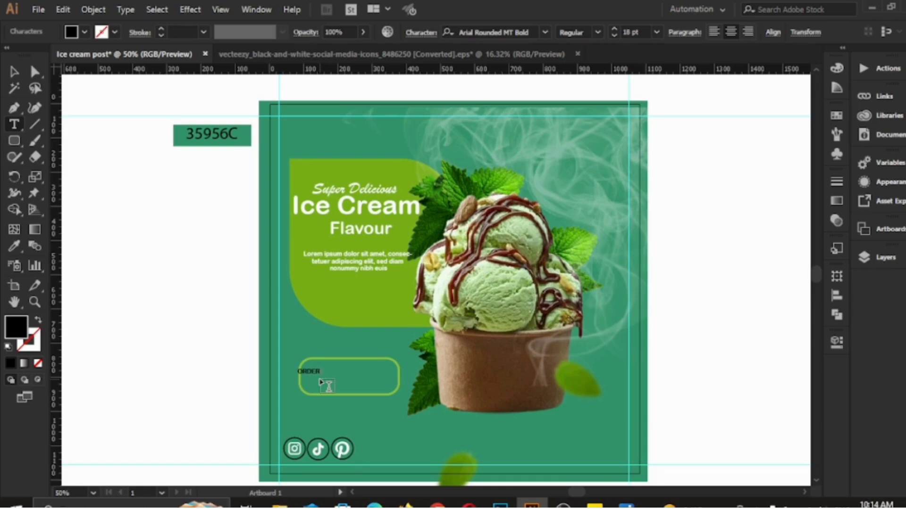
{"action": "left_click", "coordinate": [15, 72]}
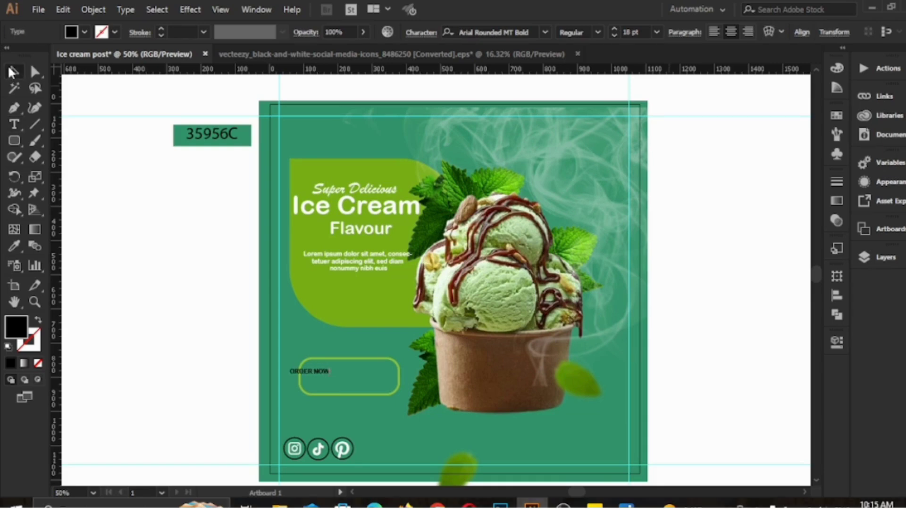
{"action": "left_click", "coordinate": [85, 32]}
{"action": "left_click", "coordinate": [29, 56]}
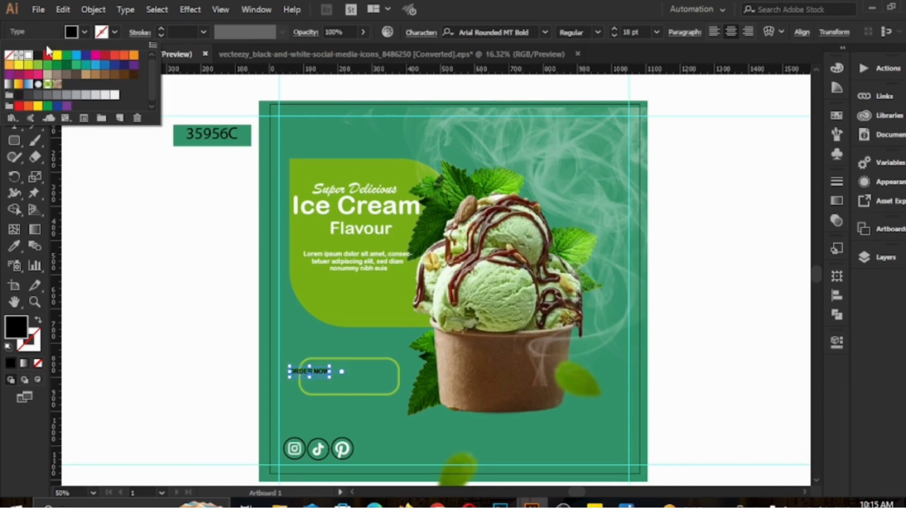
{"action": "left_click", "coordinate": [85, 32]}
{"action": "left_click_drag", "start_coordinate": [329, 378], "coordinate": [356, 369]}
Add the placeholder phone number on a second line under "ORDER NOW" and set its size to 36 pt
{"action": "double_click", "coordinate": [369, 370]}
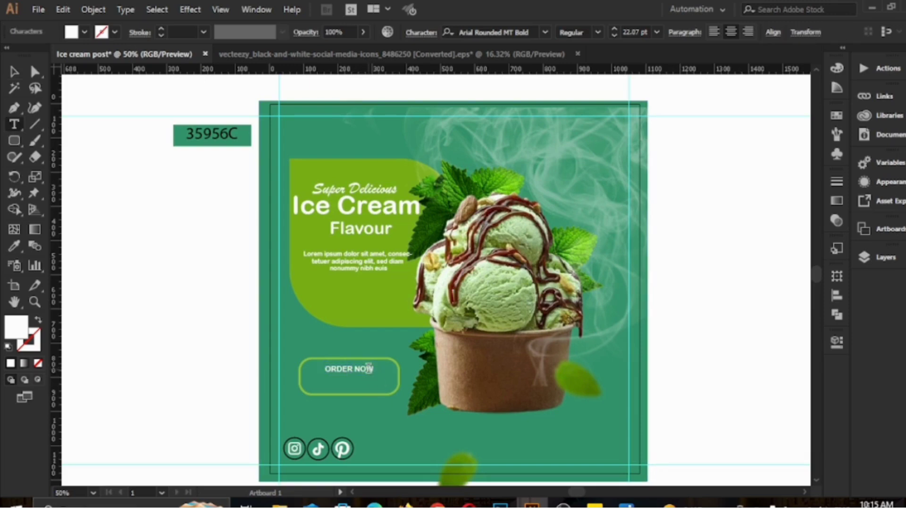
{"action": "type", "text": "123-456-789"}
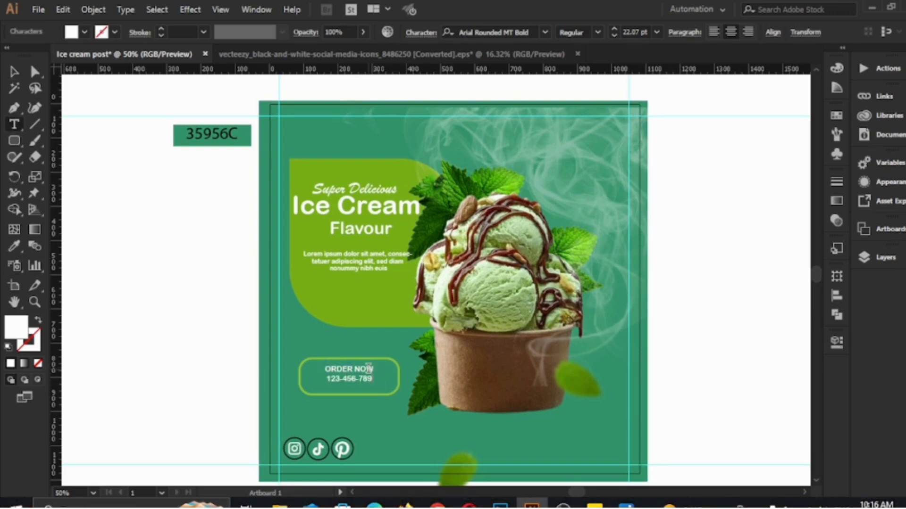
{"action": "key", "text": "Escape"}
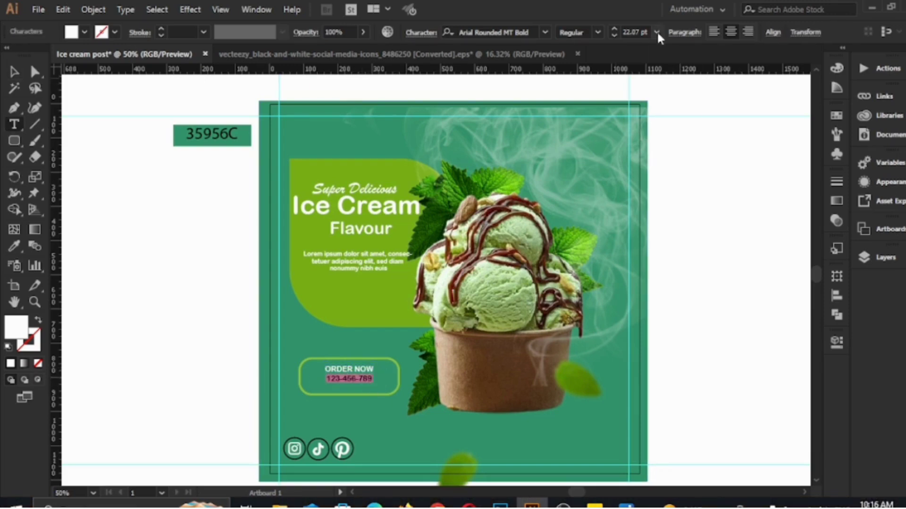
{"action": "left_click", "coordinate": [656, 32]}
{"action": "left_click", "coordinate": [677, 233]}
Add a two-line, centred text "LOGO HERE" near the artboard's upper-right corner
{"action": "key", "text": "t"}
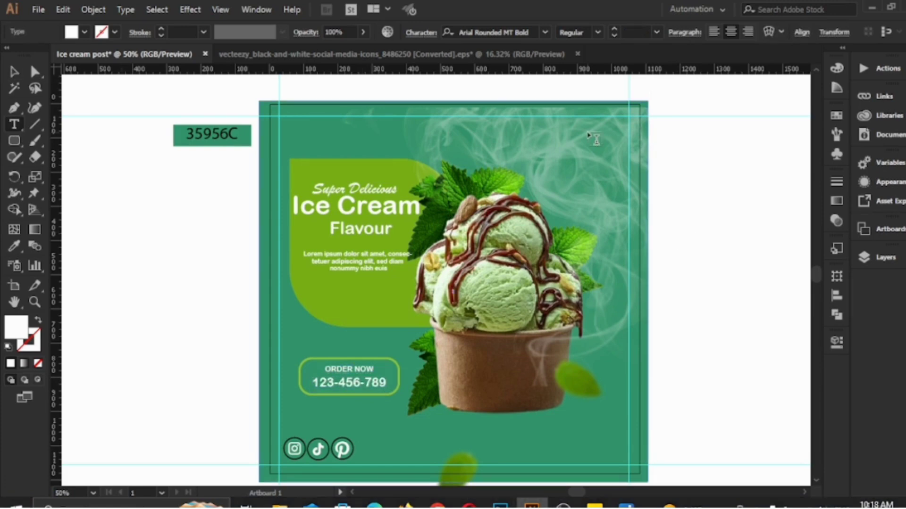
{"action": "left_click", "coordinate": [588, 133]}
{"action": "key", "text": "BackSpace"}
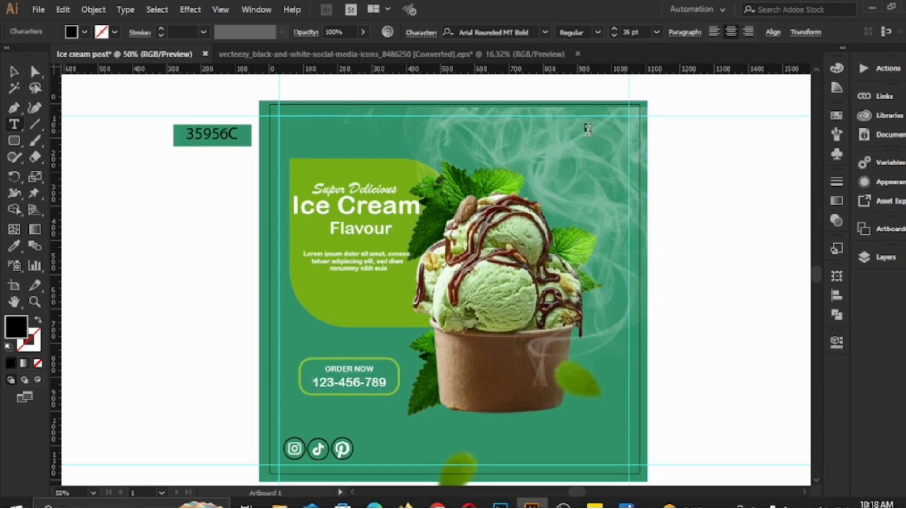
{"action": "type", "text": "Logo"}
{"action": "type", "text": "HERE"}
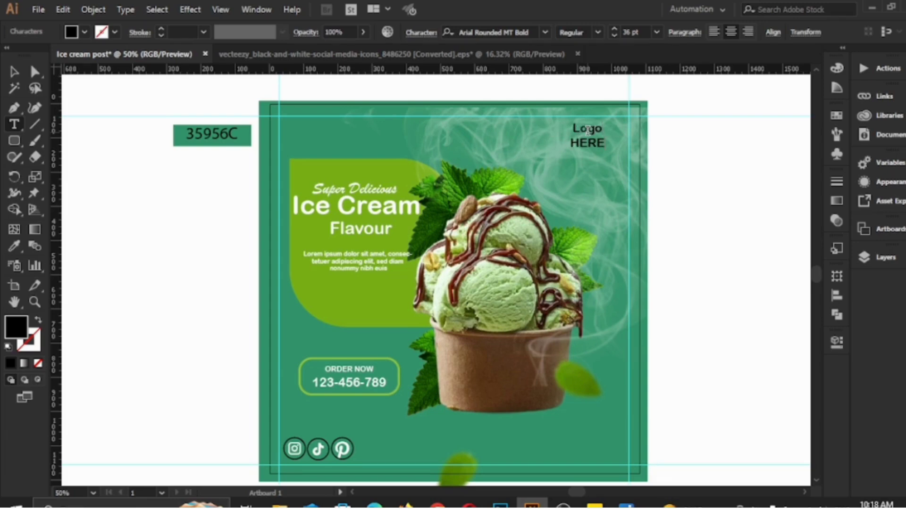
Colour "LOGO HERE" white, scale it down to about 26 pt and move it to the artboard's upper-left corner
{"action": "left_click", "coordinate": [14, 72]}
{"action": "left_click", "coordinate": [84, 32]}
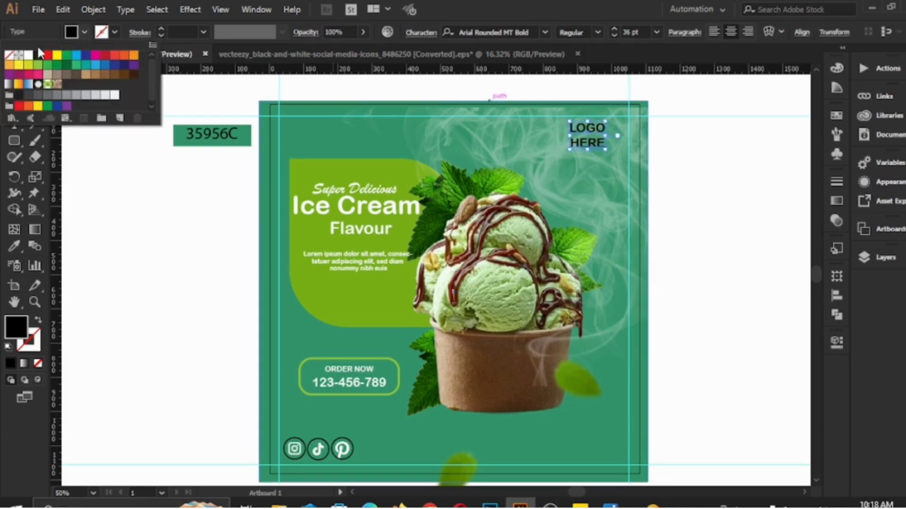
{"action": "left_click", "coordinate": [28, 54]}
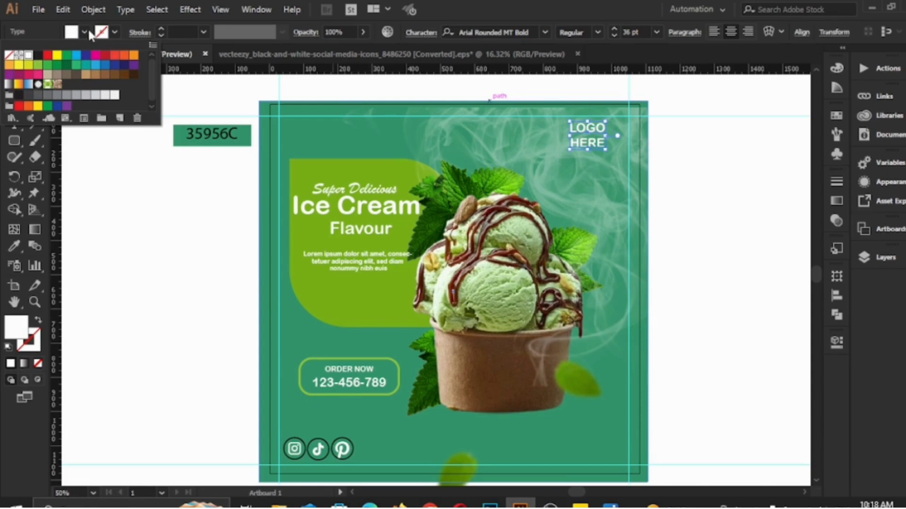
{"action": "left_click", "coordinate": [610, 153]}
{"action": "left_click_drag", "start_coordinate": [608, 150], "coordinate": [302, 126]}
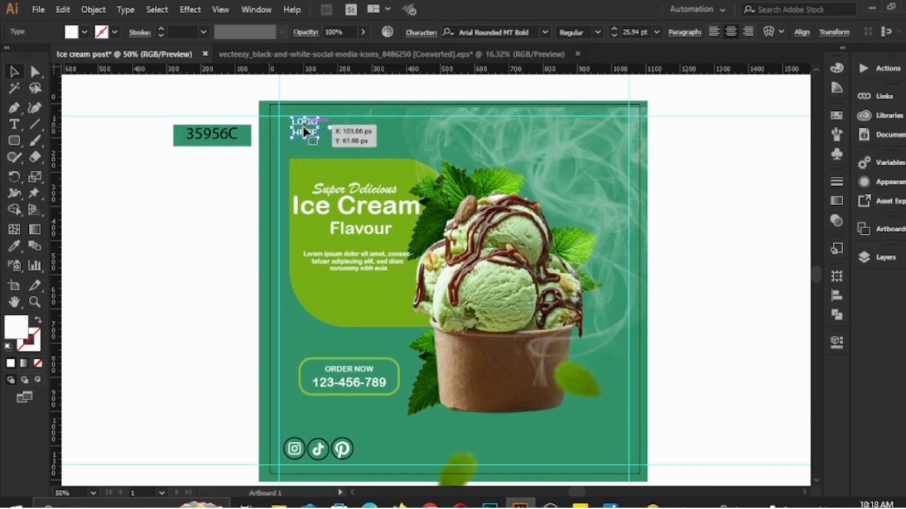
Draw a small white rectangle with a thin green stroke beside the artboard and stack two copies below it
{"action": "left_click_drag", "start_coordinate": [14, 141], "coordinate": [71, 140]}
{"action": "left_click_drag", "start_coordinate": [111, 179], "coordinate": [147, 190]}
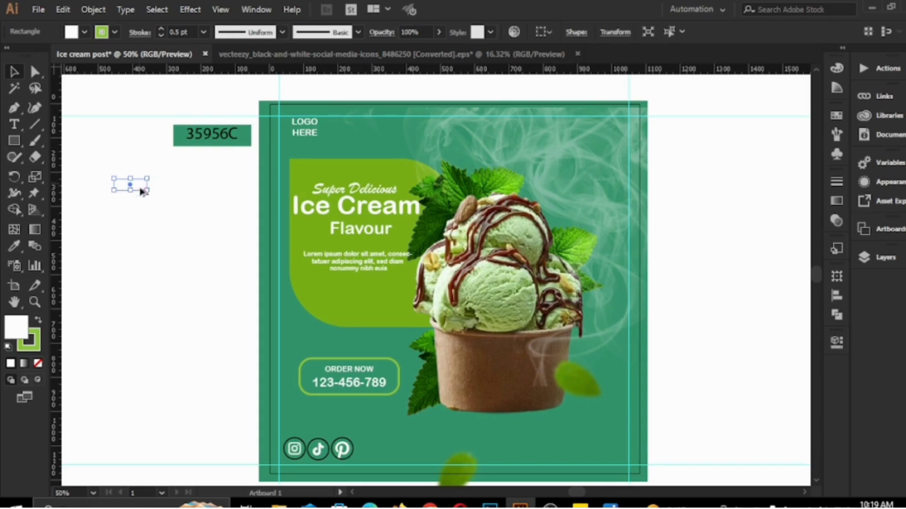
{"action": "left_click_drag", "start_coordinate": [144, 191], "coordinate": [143, 215]}
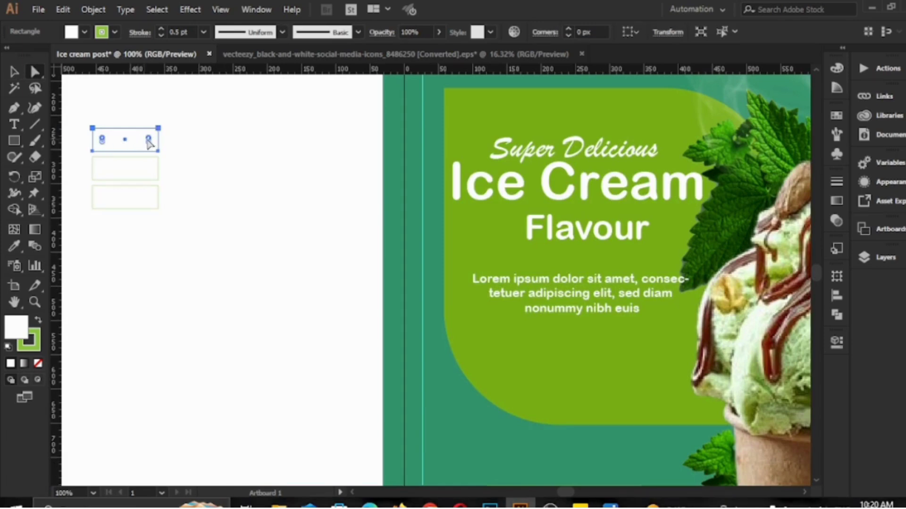
Round the outer corners of the top and bottom bars and scale the three-bar stack down
{"action": "mouse_move", "coordinate": [149, 141]}
{"action": "left_mouse_down"}
{"action": "mouse_move", "coordinate": [124, 214]}
{"action": "mouse_move", "coordinate": [139, 194]}
{"action": "left_mouse_up"}
{"action": "left_click", "coordinate": [836, 343]}
{"action": "left_click", "coordinate": [776, 157]}
{"action": "left_click", "coordinate": [15, 72]}
{"action": "mouse_move", "coordinate": [83, 127]}
{"action": "left_mouse_down"}
{"action": "mouse_move", "coordinate": [122, 185]}
{"action": "mouse_move", "coordinate": [182, 228]}
{"action": "mouse_move", "coordinate": [143, 189]}
{"action": "left_mouse_up"}
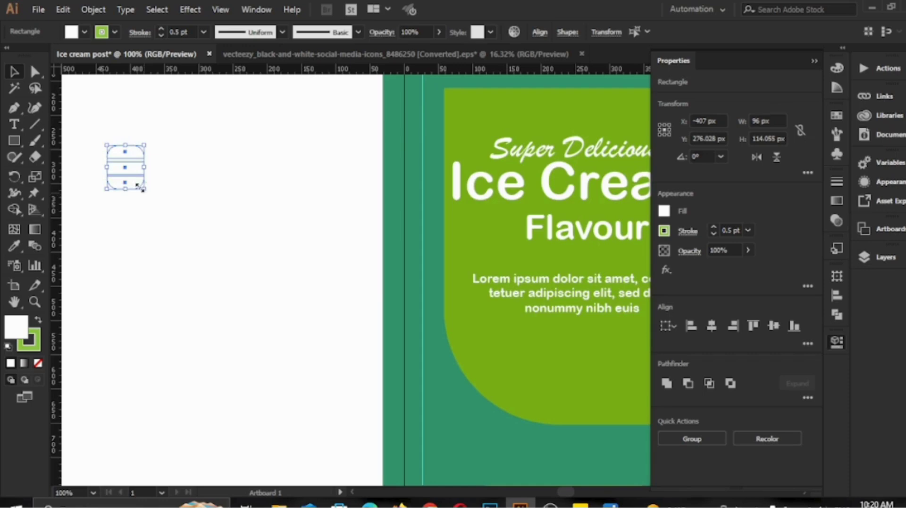
Place the three-bar icon left of "LOGO HERE" and move both to the artboard's upper-right corner, inside the guides
{"action": "scroll", "coordinate": [131, 180], "scroll_direction": "up", "scroll_amount": 5}
{"action": "left_click_drag", "start_coordinate": [142, 280], "coordinate": [478, 136]}
{"action": "left_click", "coordinate": [93, 10]}
{"action": "left_click", "coordinate": [141, 41]}
{"action": "key", "text": "ctrl+0"}
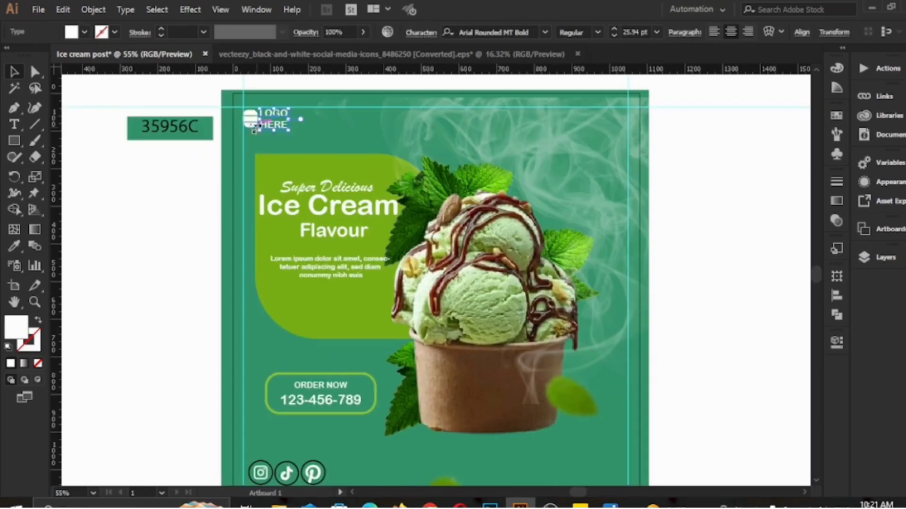
{"action": "left_click_drag", "start_coordinate": [248, 123], "coordinate": [612, 118]}
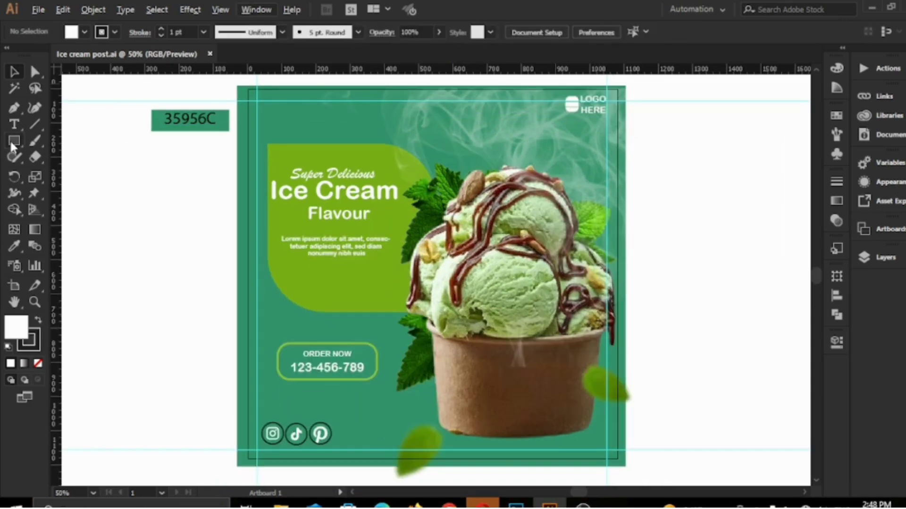
Draw a rectangle covering the whole artboard on top of the design and select all objects for a clipping mask
{"action": "left_click", "coordinate": [11, 141]}
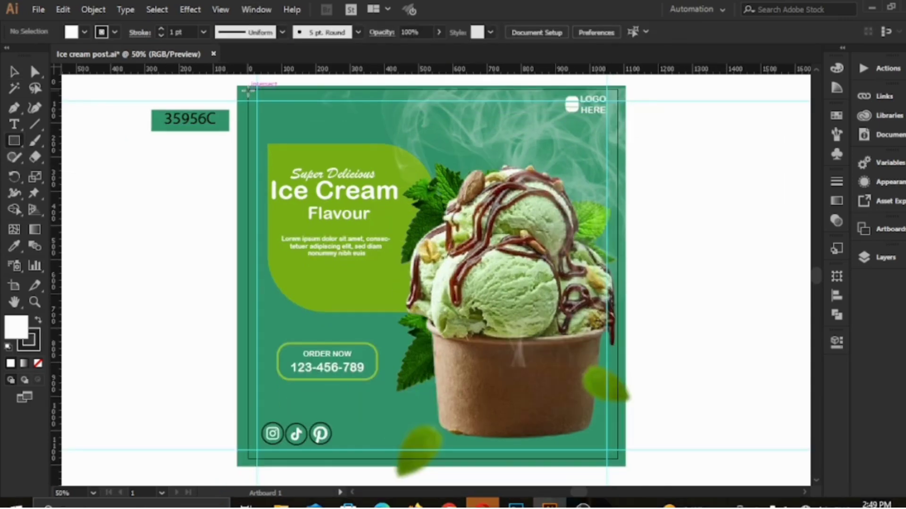
{"action": "left_click_drag", "start_coordinate": [248, 89], "coordinate": [616, 456]}
{"action": "key", "text": "ctrl+a"}
{"action": "right_click", "coordinate": [346, 204]}
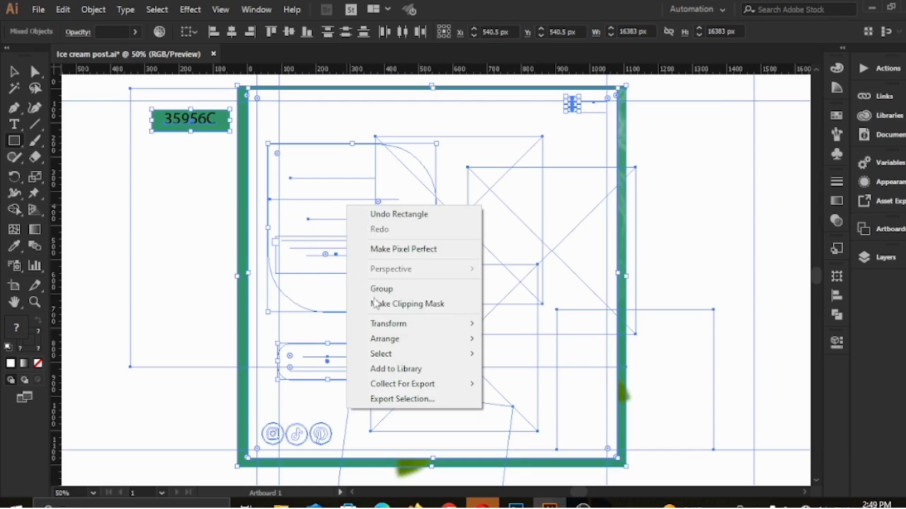